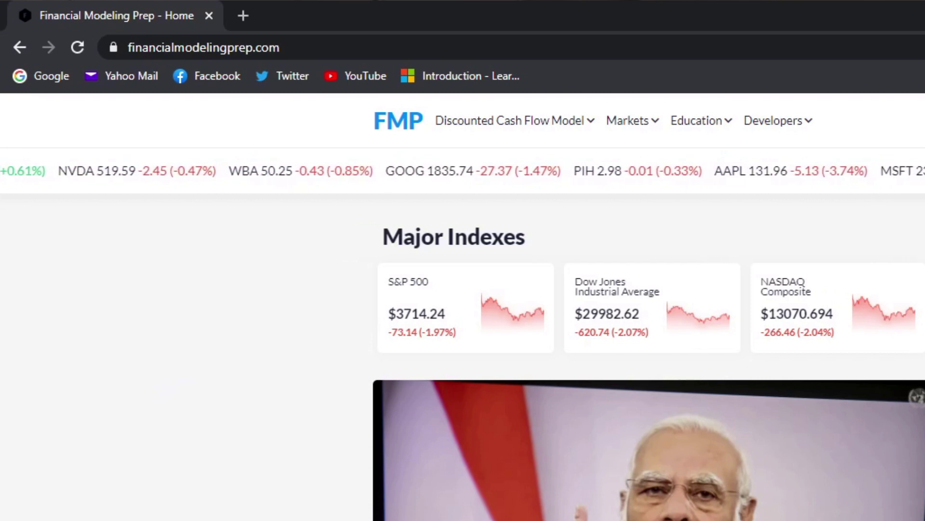
# Step: Open the Financial Modeling Prep API Docs page and copy the account's personal API key
pyautogui.click(796, 133)
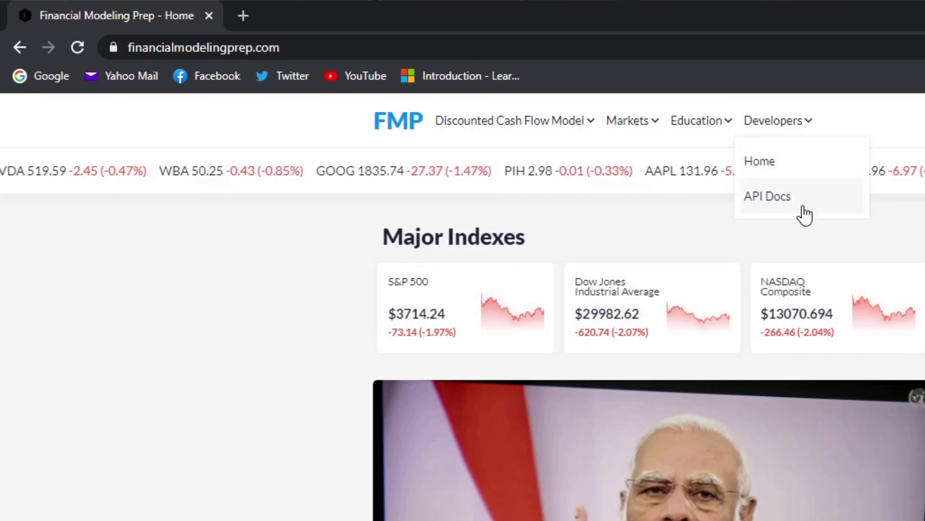
pyautogui.click(777, 199)
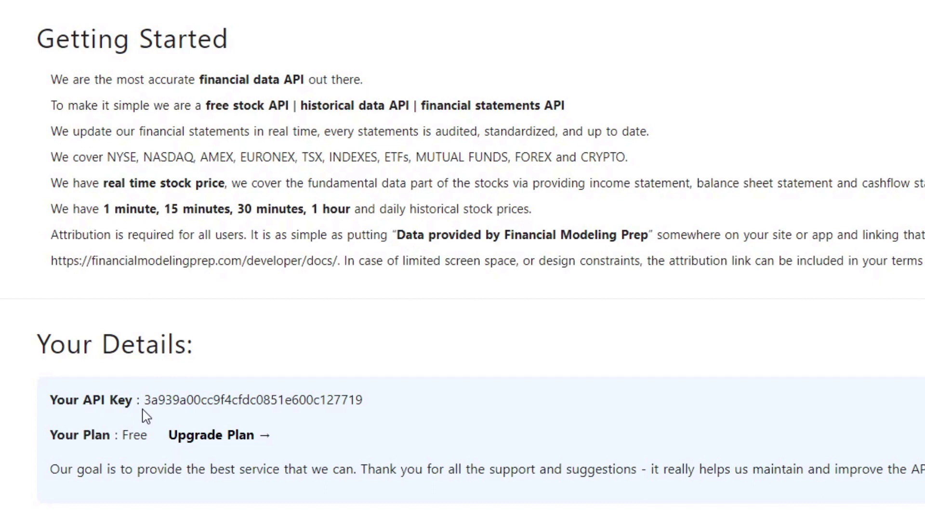
pyautogui.doubleClick(254, 400)
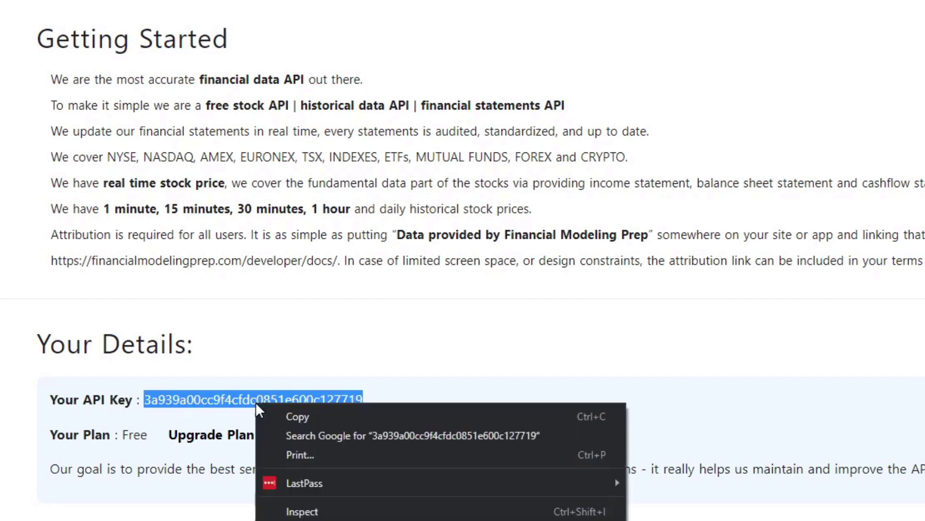
pyautogui.rightClick(256, 401)
pyautogui.click(297, 417)
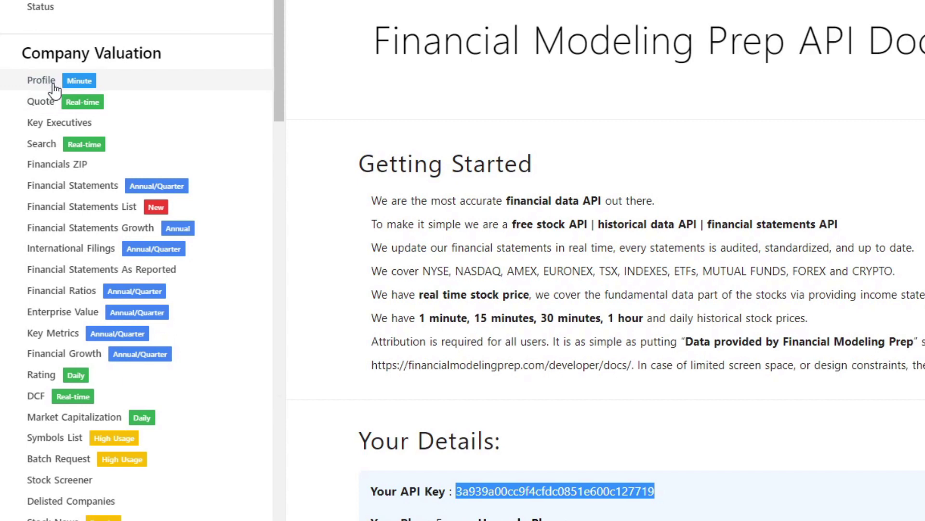
# Step: Browse the API docs to the Historical Price section and its example Response panel
pyautogui.click(54, 86)
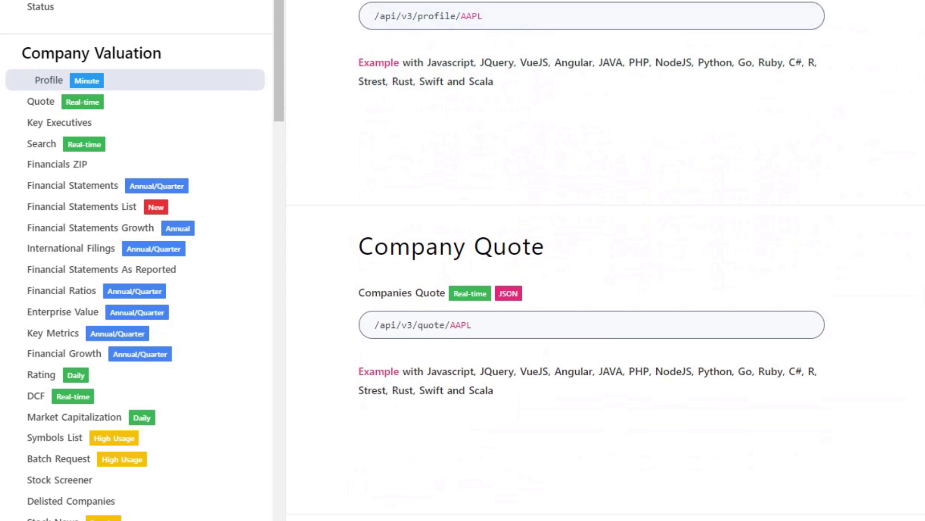
pyautogui.scroll(-6, 789, 253)
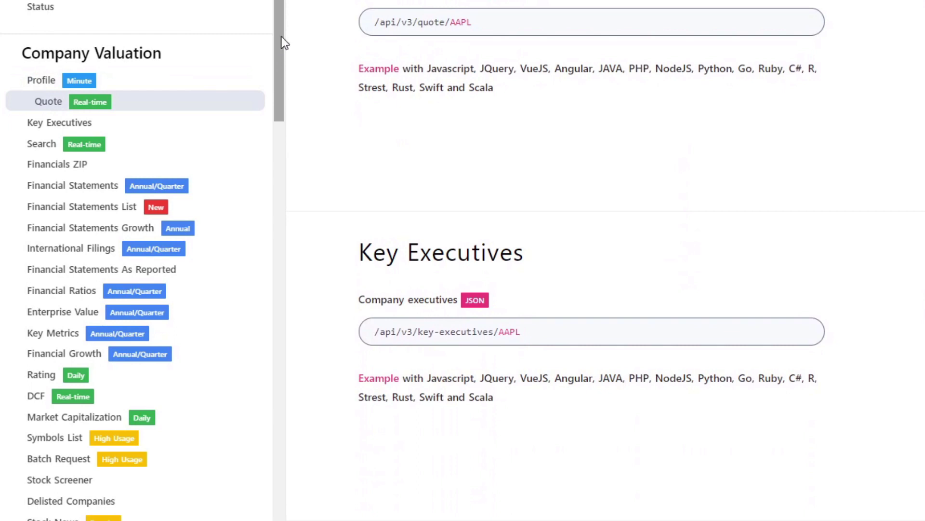
pyautogui.scroll(-12, 284, 144)
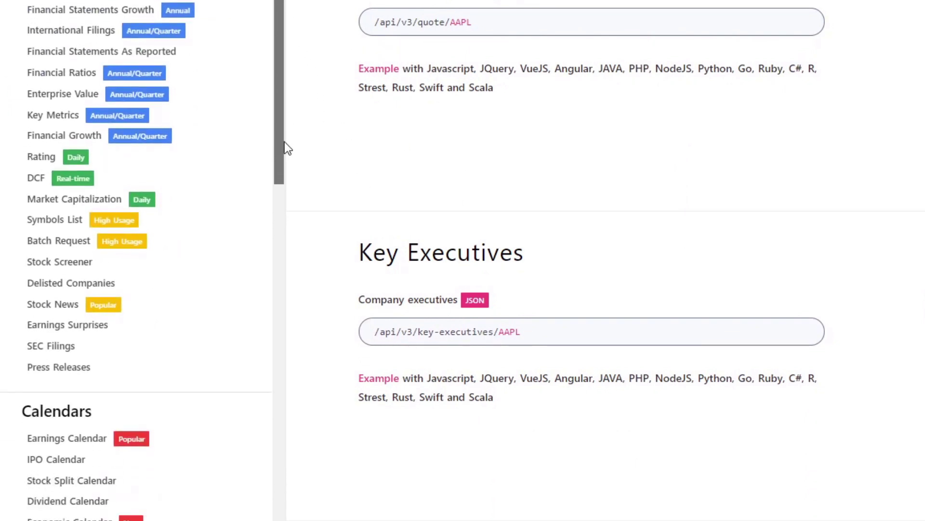
pyautogui.moveTo(273, 239); pyautogui.dragTo(267, 322)
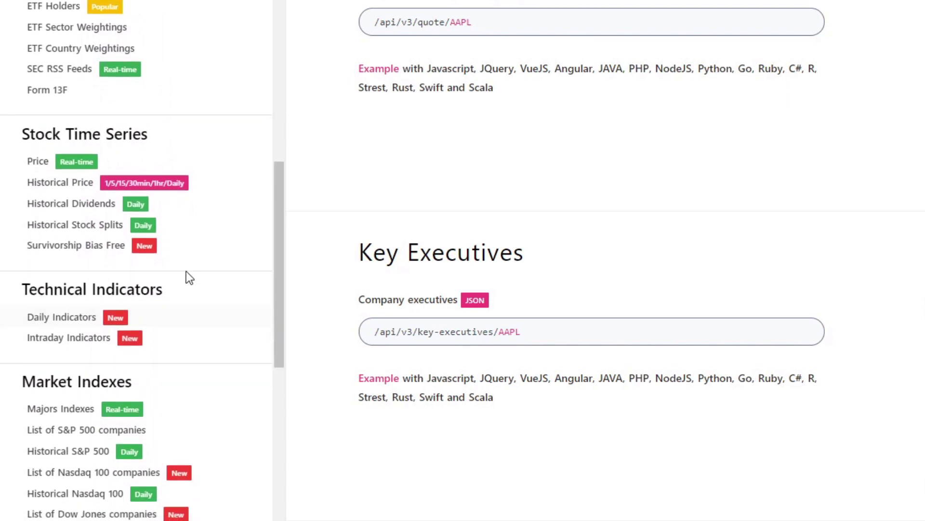
pyautogui.click(61, 185)
pyautogui.scroll(3, 535, 180)
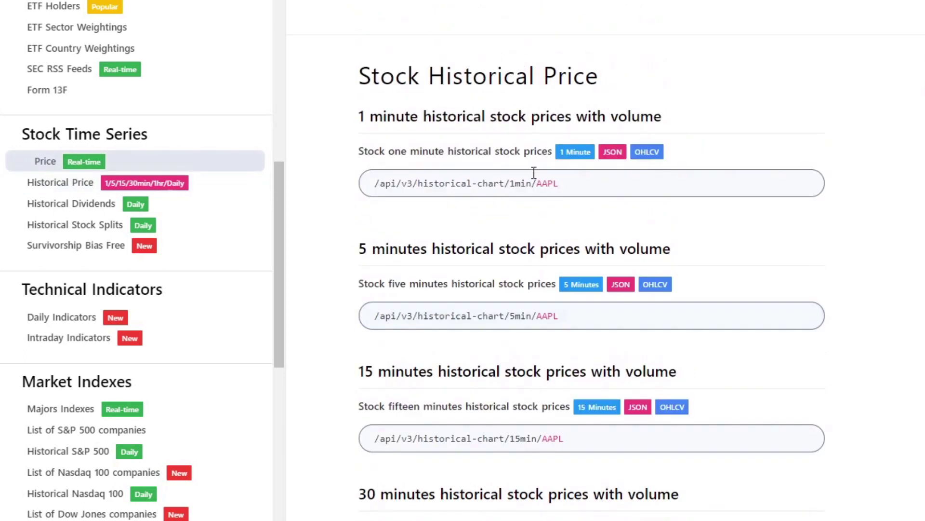
pyautogui.scroll(3, 533, 173)
pyautogui.scroll(-3, 533, 173)
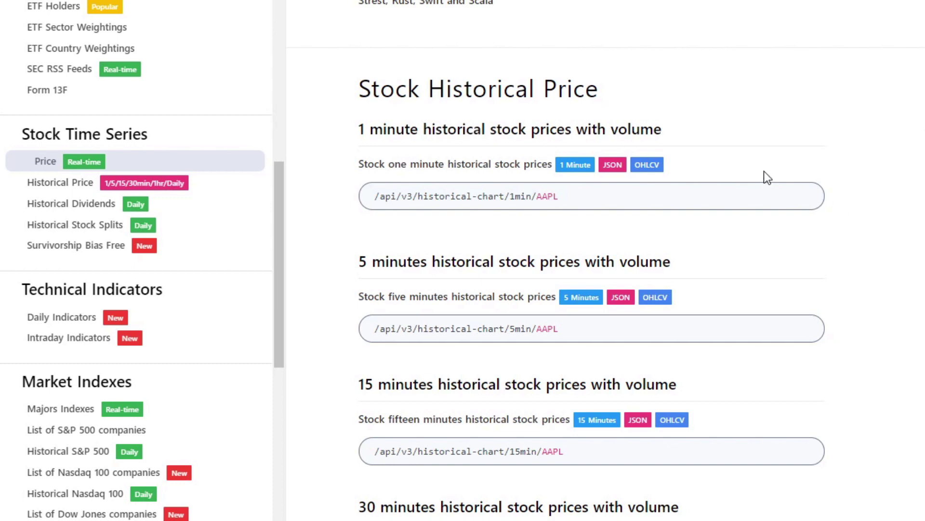
pyautogui.scroll(-9, 764, 173)
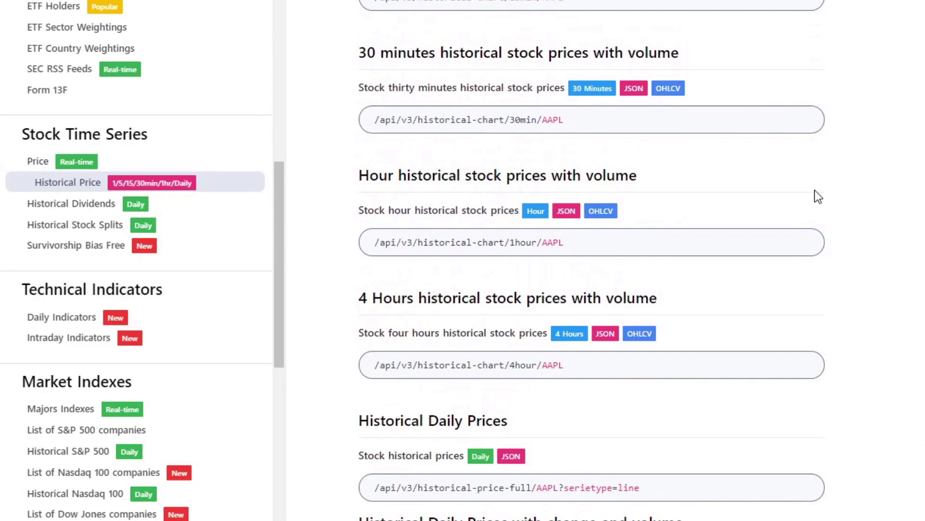
pyautogui.scroll(-3, 818, 196)
pyautogui.scroll(-1, 812, 402)
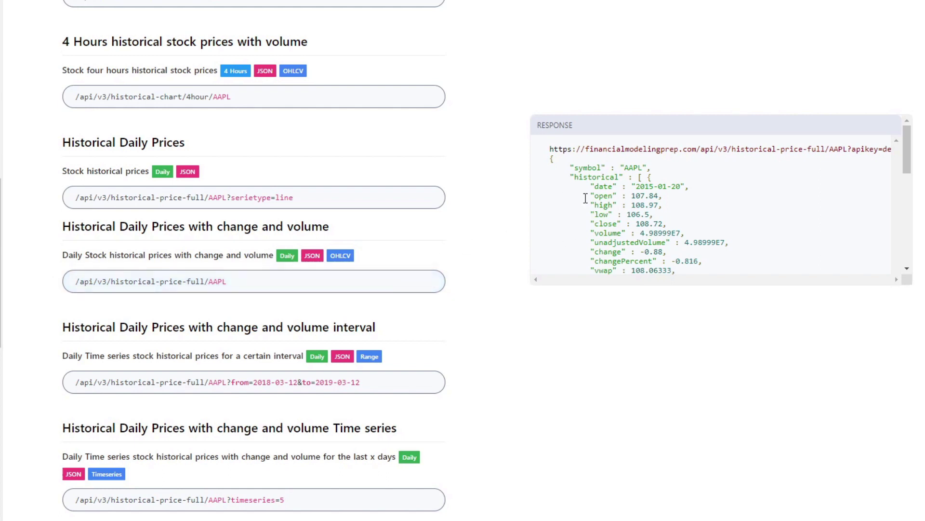
# Step: Copy the historical-price-full/AAPL example request URL from the Response panel
pyautogui.moveTo(580, 150); pyautogui.dragTo(892, 159)
pyautogui.click(663, 153)
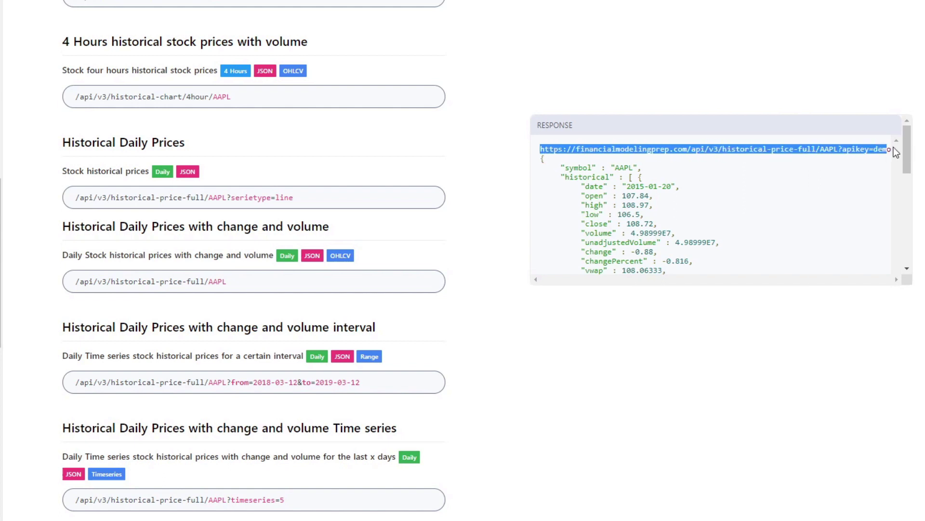
pyautogui.rightClick(839, 149)
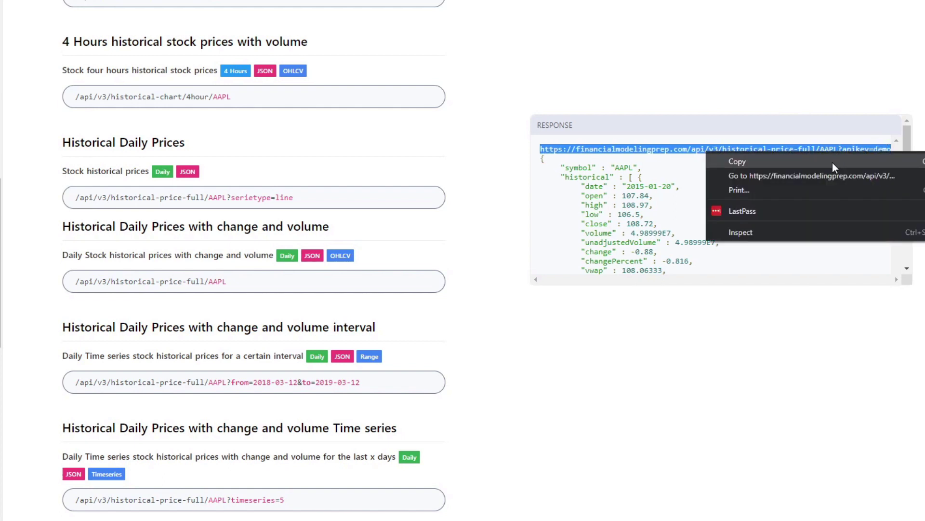
pyautogui.click(834, 164)
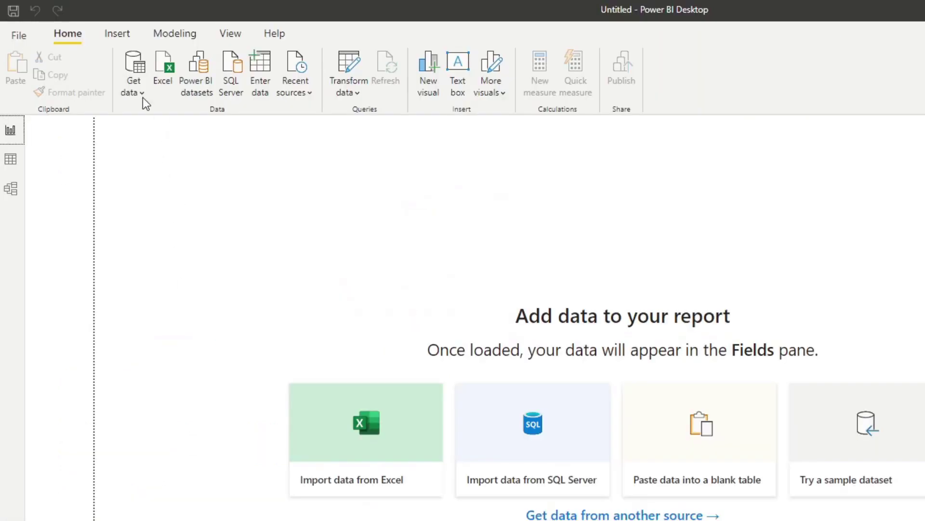
# Step: Start a From Web data import in Power BI and paste the copied request URL
pyautogui.click(138, 95)
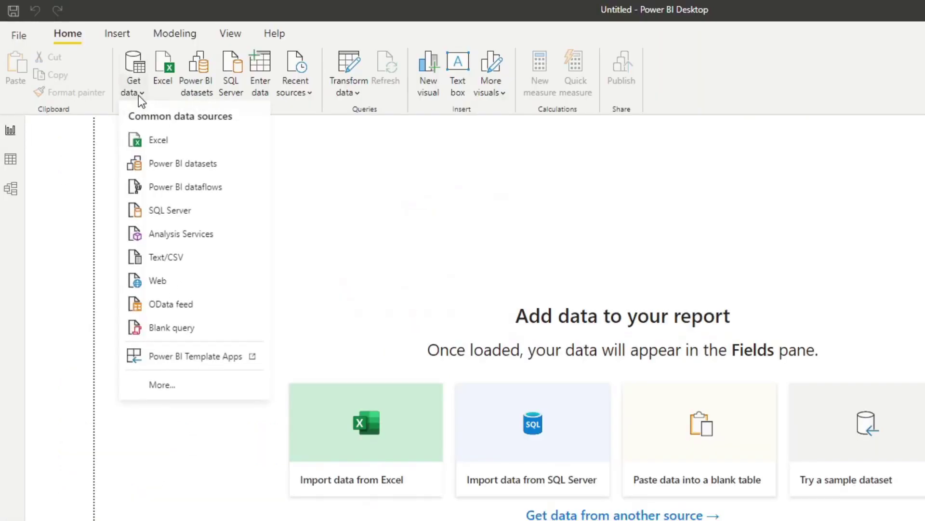
pyautogui.click(169, 282)
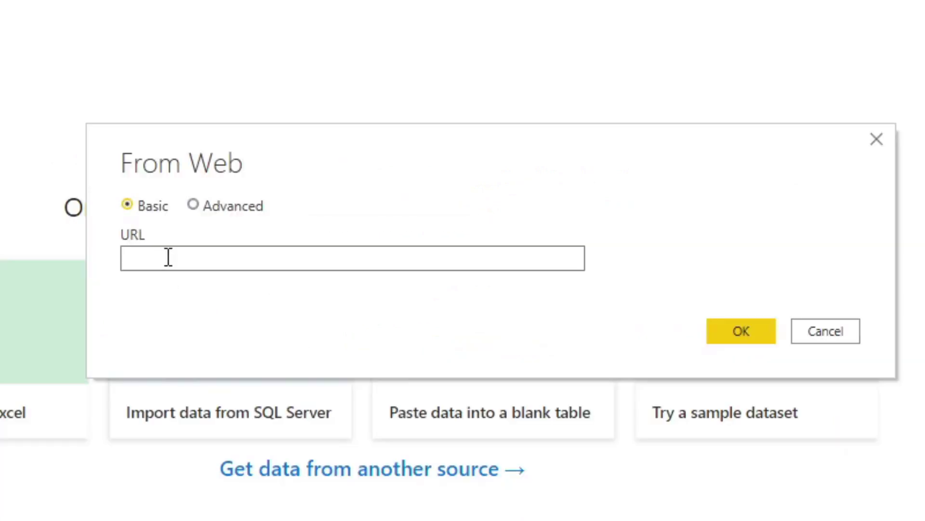
pyautogui.hotkey('ctrl', 'v')
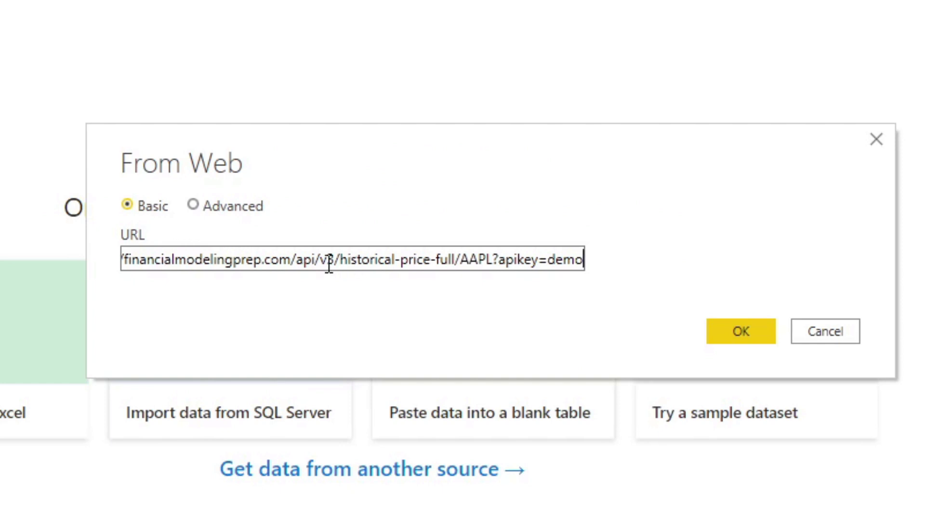
# Step: Change the URL's ticker from AAPL to GME and select the demo key value
pyautogui.doubleClick(471, 262)
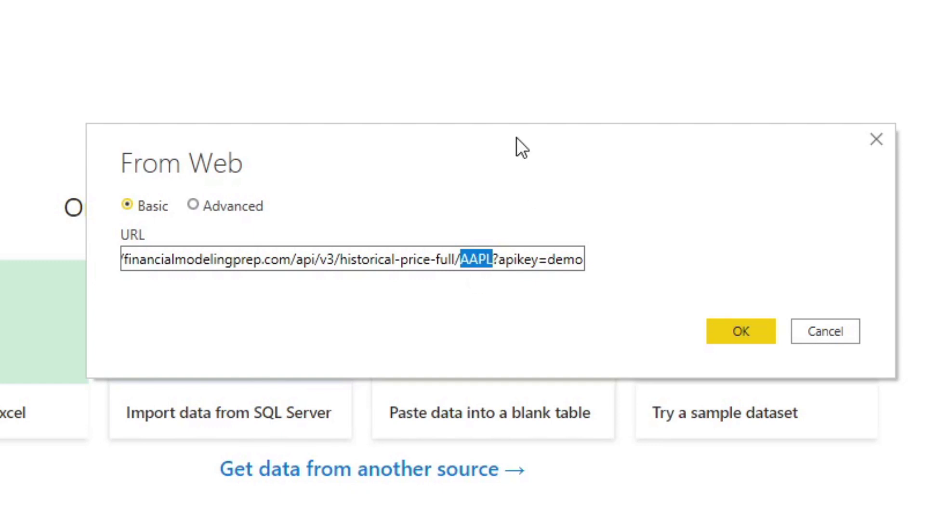
pyautogui.write('GME')
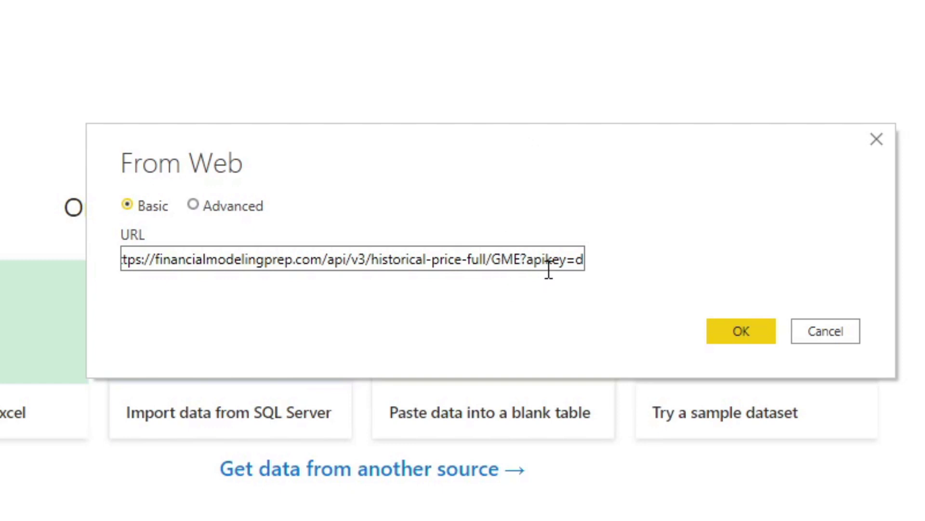
pyautogui.moveTo(548, 261); pyautogui.dragTo(599, 260)
pyautogui.doubleClick(565, 259)
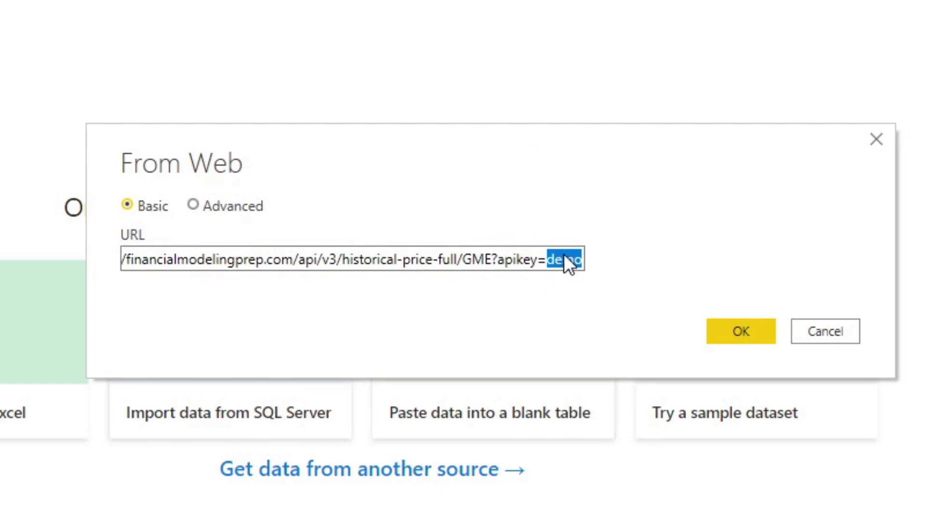
# Step: Copy the account's API key again from the browser docs page
pyautogui.press('Right')
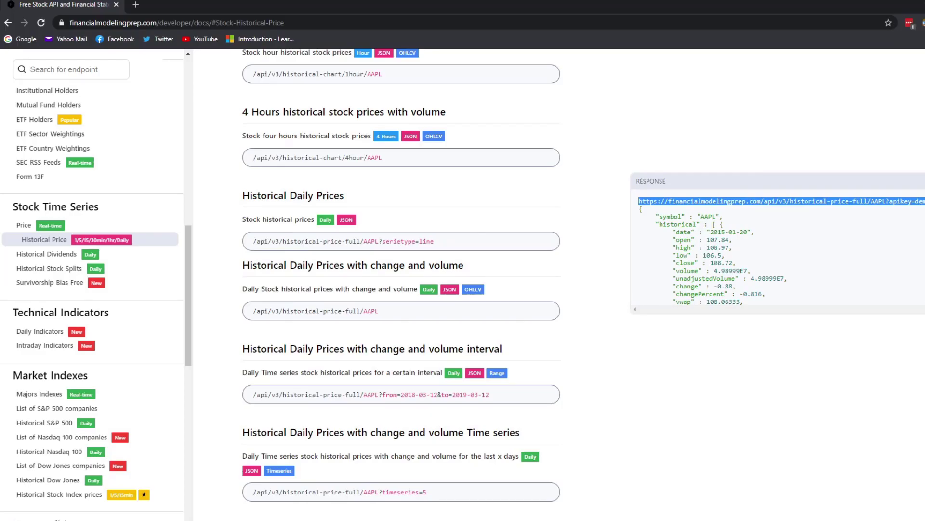
pyautogui.scroll(20, 559, 285)
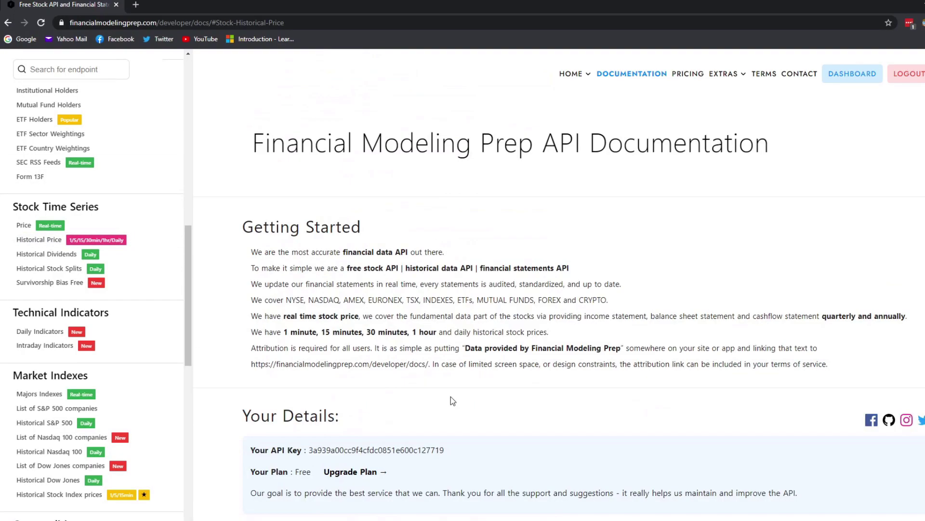
pyautogui.doubleClick(365, 449)
pyautogui.rightClick(362, 448)
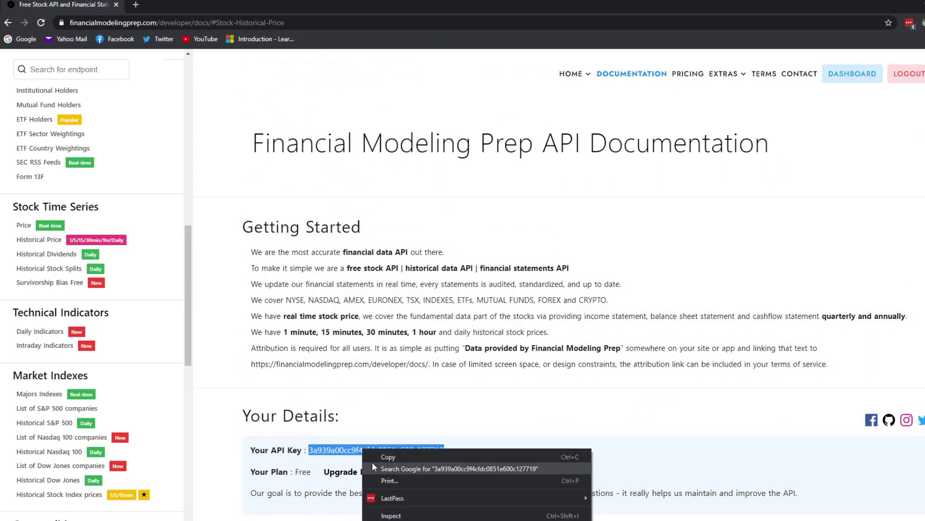
pyautogui.click(374, 455)
# Step: Replace 'demo' in the URL with the account API key and load the GME query
pyautogui.hotkey('alt', 'Tab')
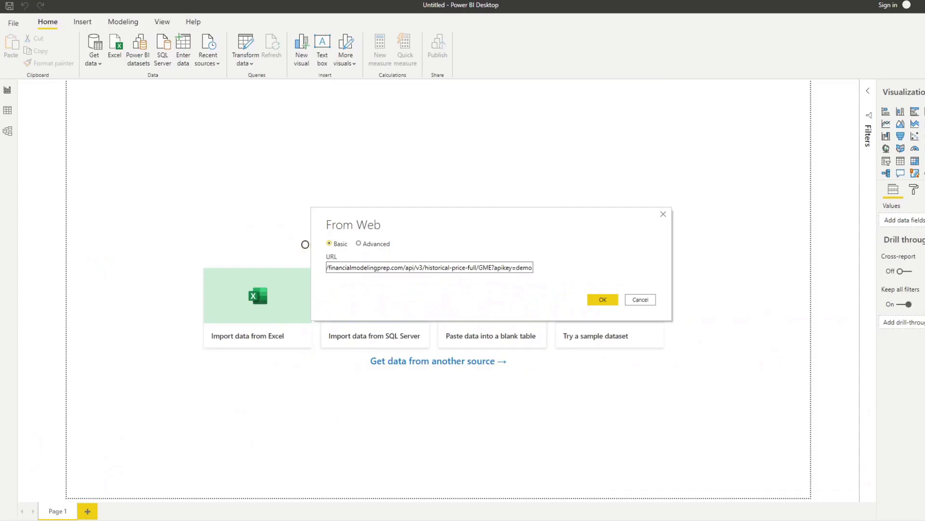
pyautogui.click(524, 268)
pyautogui.doubleClick(545, 262)
pyautogui.rightClick(545, 262)
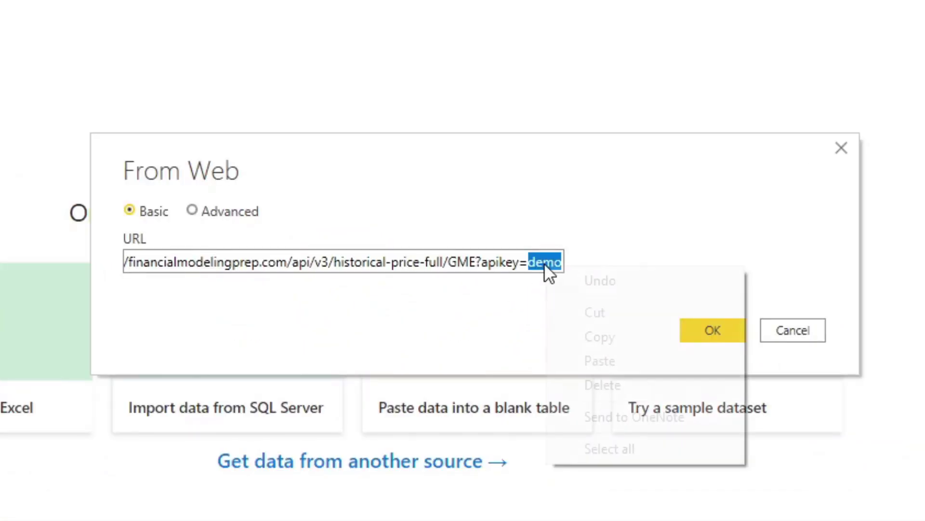
pyautogui.click(577, 357)
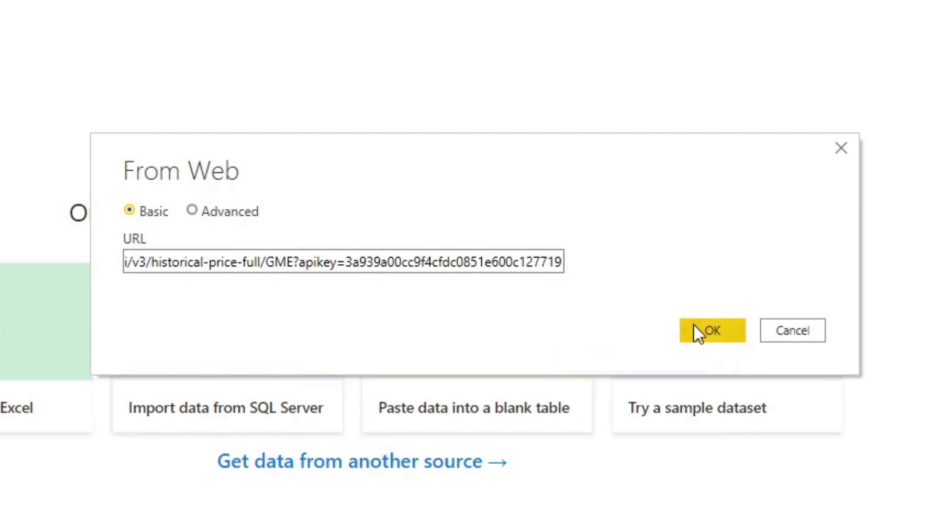
pyautogui.click(708, 329)
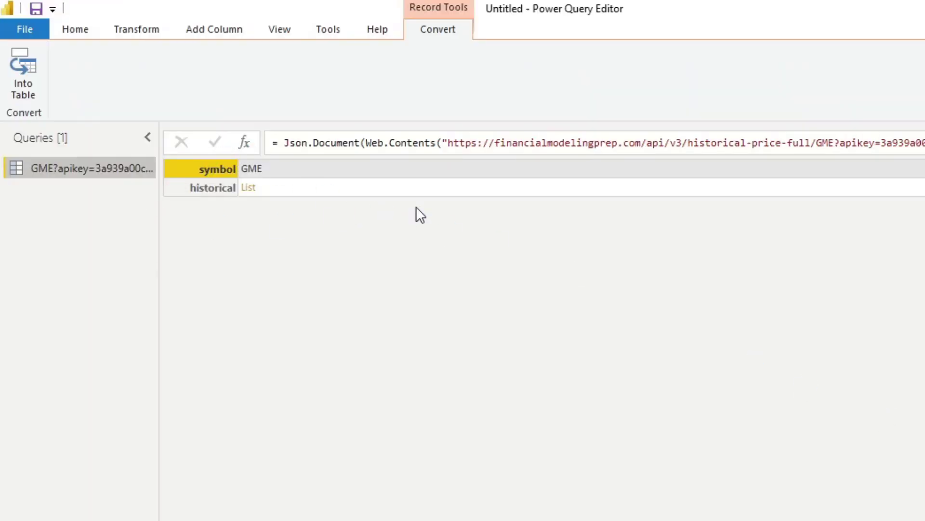
# Step: Convert the historical list to a table and expand Column1 without original-name prefixes
pyautogui.click(249, 188)
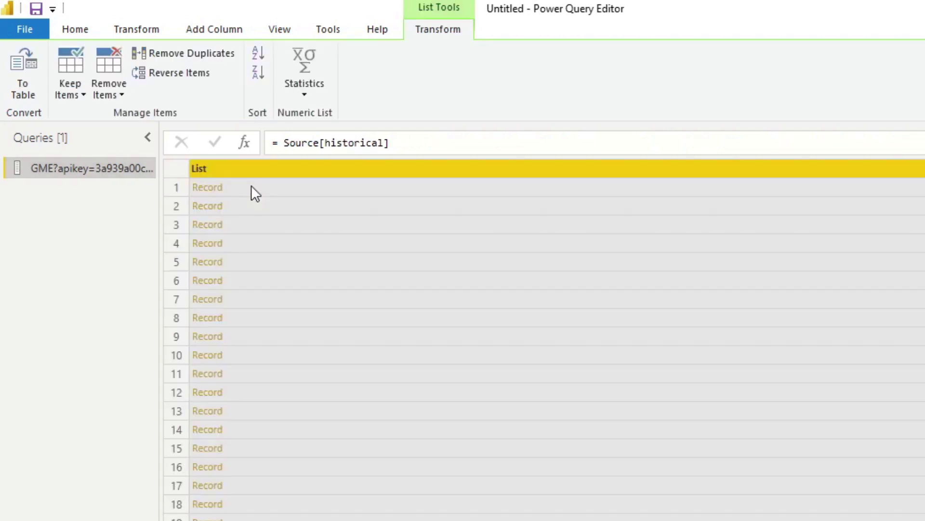
pyautogui.click(35, 84)
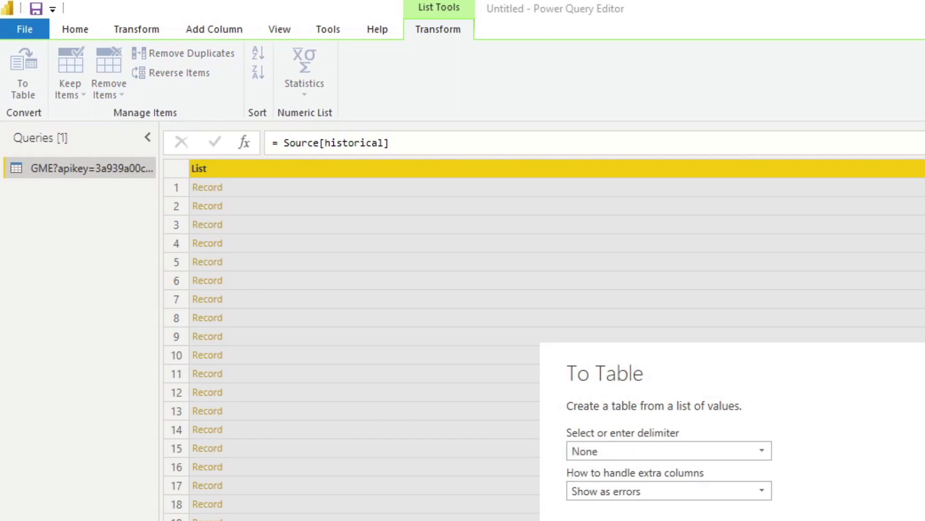
pyautogui.press('Return')
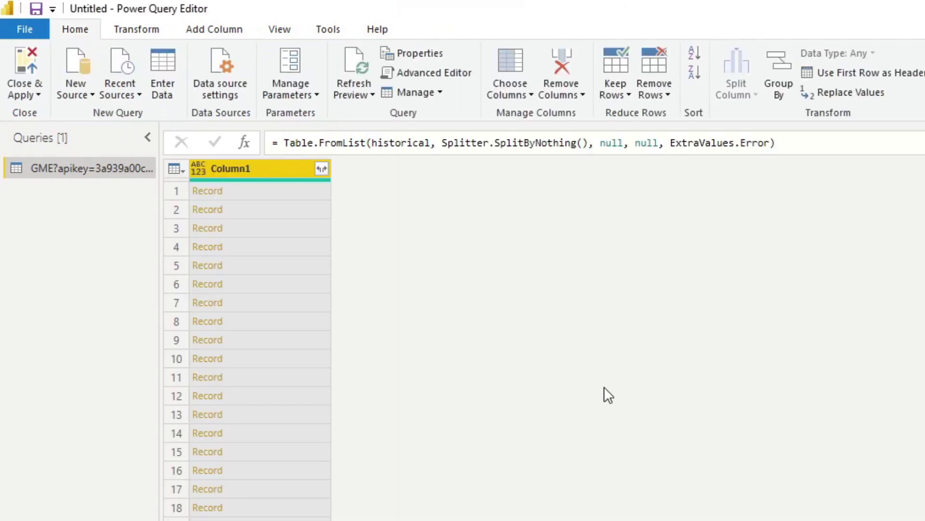
pyautogui.click(321, 169)
pyautogui.click(105, 478)
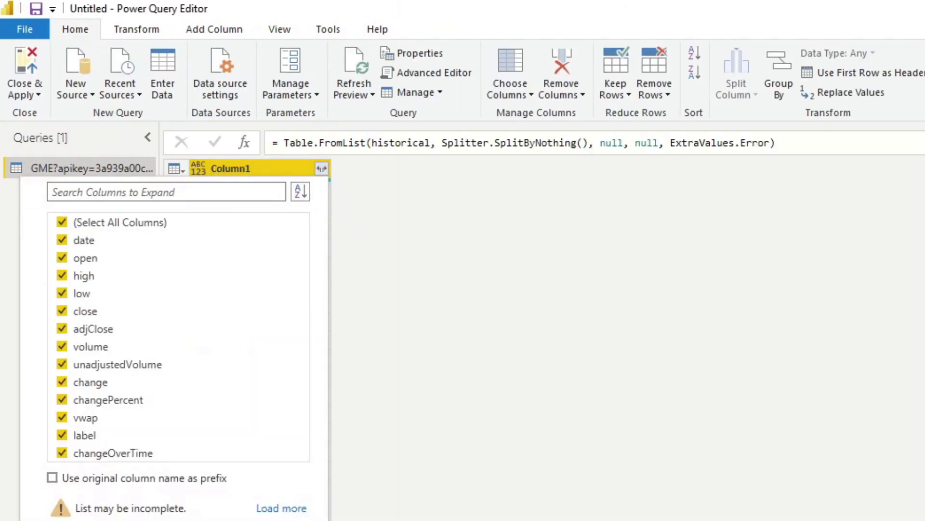
pyautogui.click(246, 520)
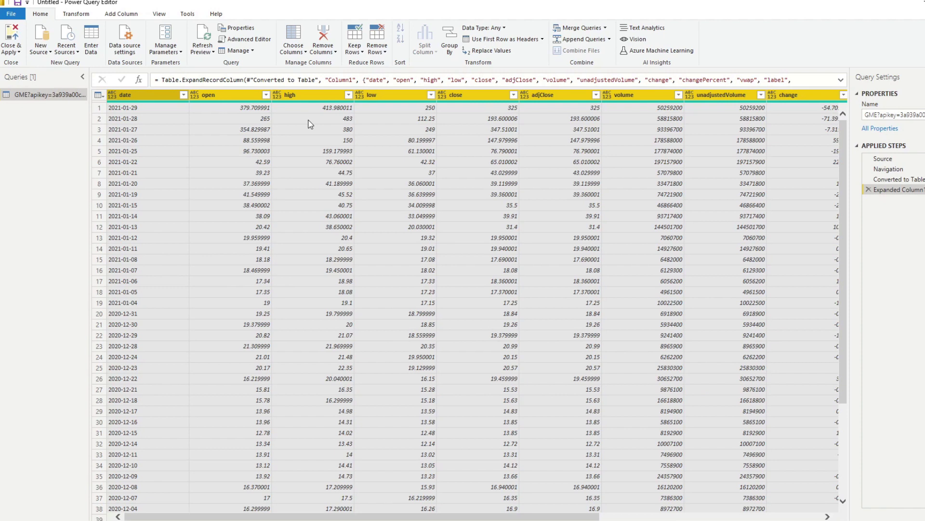
# Step: Rename the query to 'Gamestop'
pyautogui.doubleClick(39, 96)
pyautogui.write('GME')
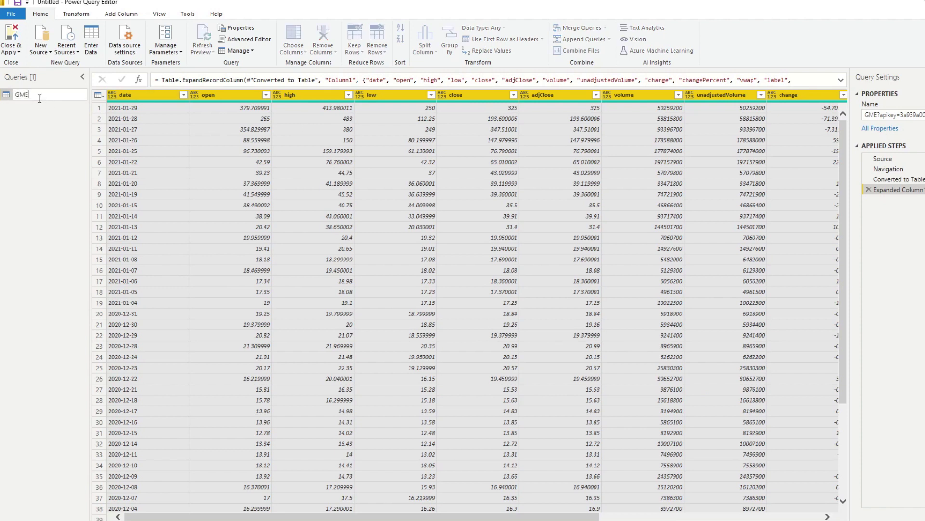
pyautogui.write('mestop')
pyautogui.press('Return')
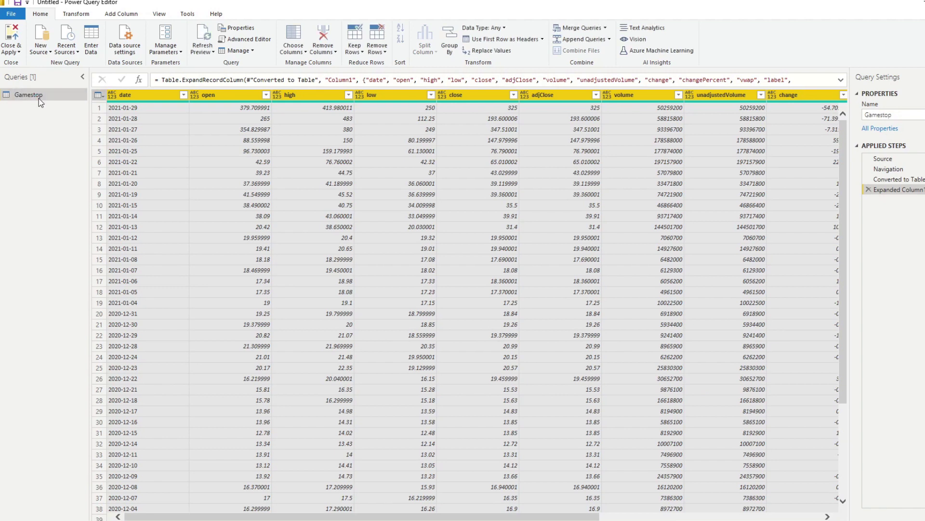
# Step: Keep only the date, open, close and changePercent columns, removing all others
pyautogui.click(223, 100)
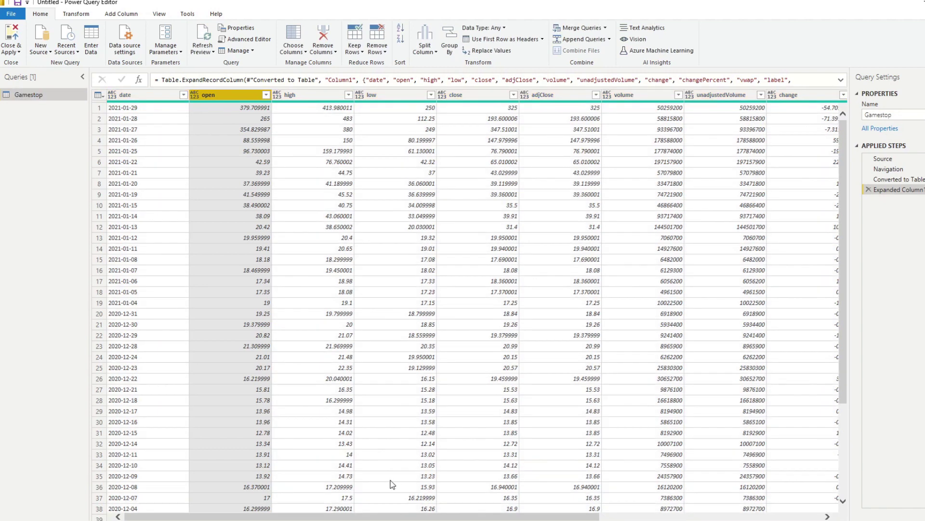
pyautogui.moveTo(390, 515); pyautogui.dragTo(527, 503)
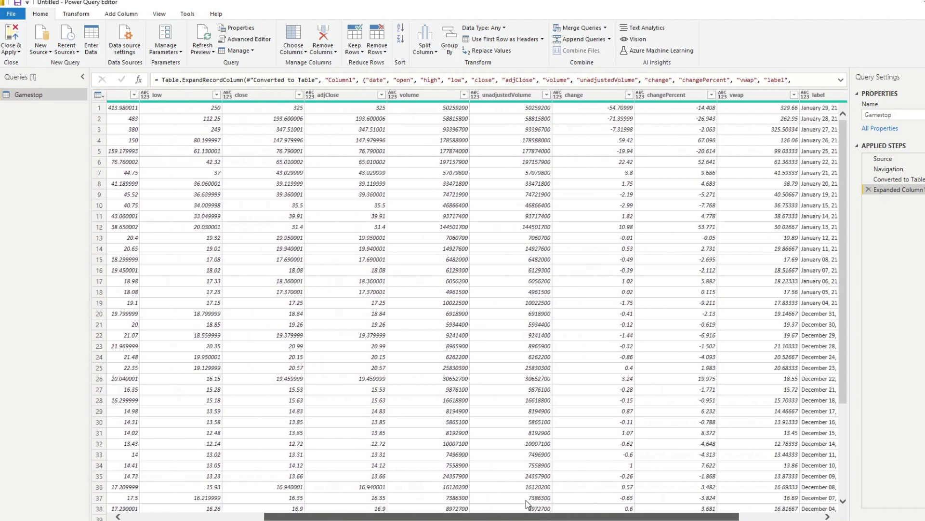
pyautogui.click(351, 95)
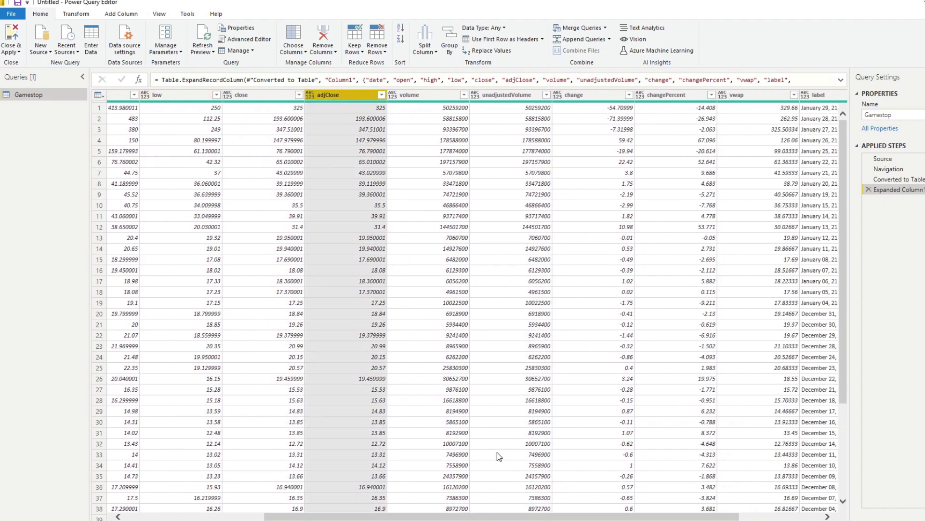
pyautogui.moveTo(473, 516); pyautogui.dragTo(553, 516)
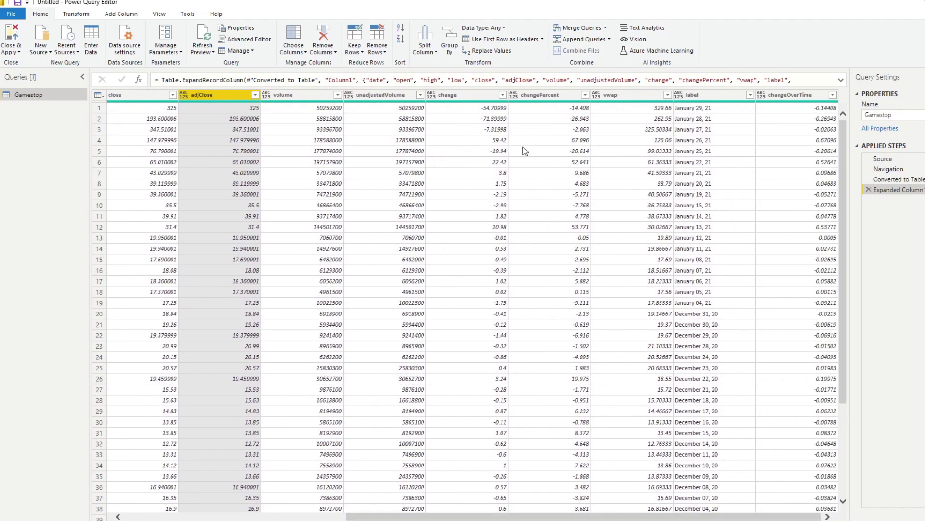
pyautogui.click(476, 104)
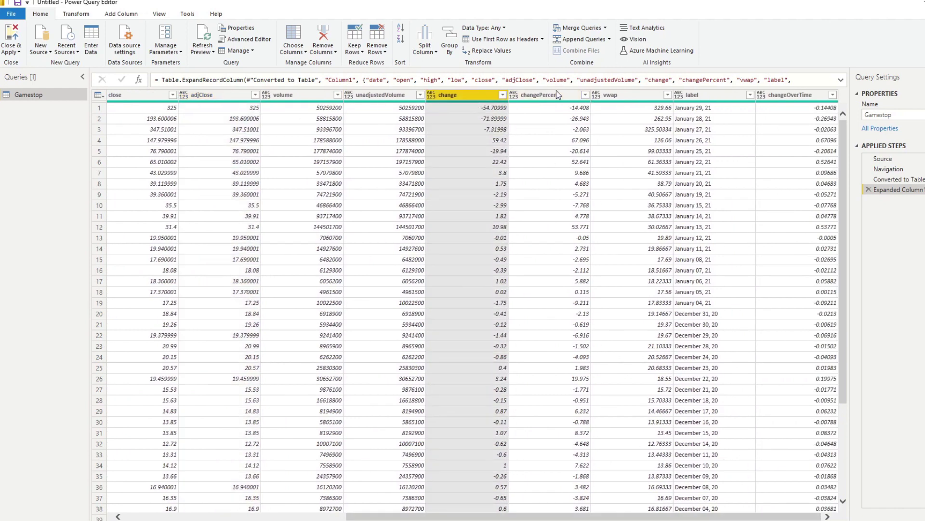
pyautogui.click(545, 96)
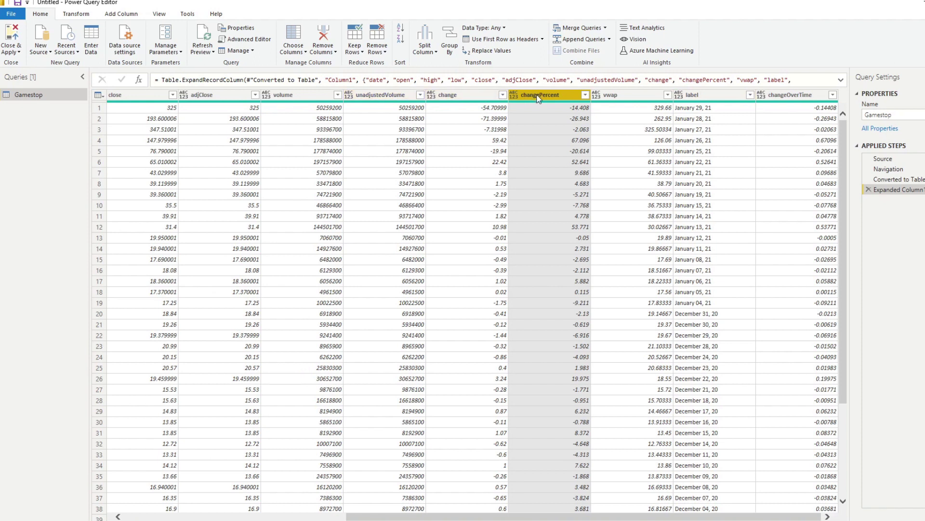
pyautogui.moveTo(644, 518); pyautogui.dragTo(423, 518)
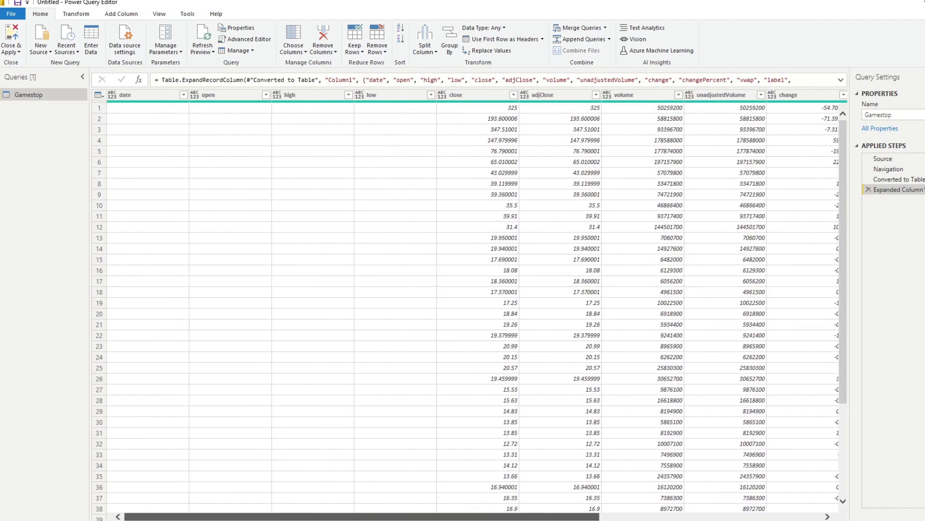
pyautogui.click(230, 95)
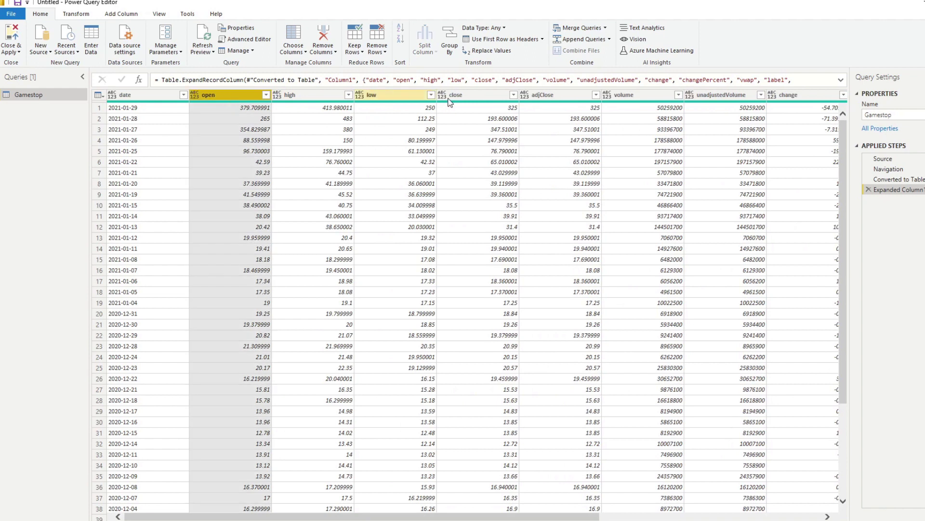
pyautogui.keyDown('ctrl'); pyautogui.click(458, 96); pyautogui.keyUp('ctrl')
pyautogui.keyDown('ctrl'); pyautogui.click(154, 97); pyautogui.keyUp('ctrl')
pyautogui.rightClick(155, 99)
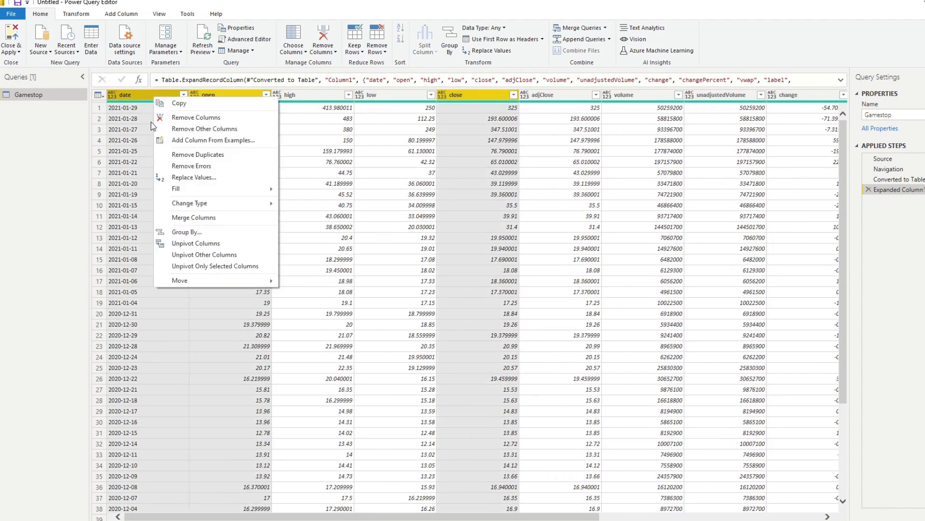
pyautogui.click(184, 129)
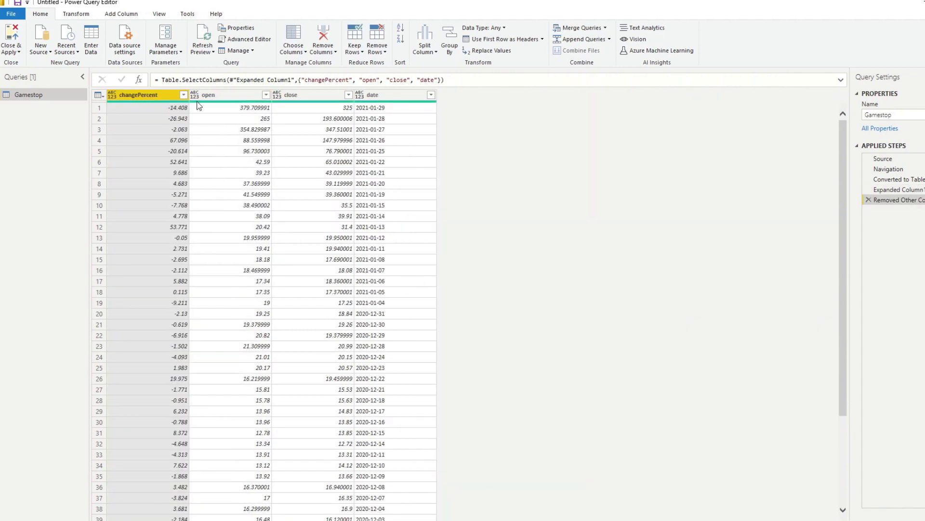
# Step: Set date to Date type and open and close to Decimal Number
pyautogui.click(386, 96)
pyautogui.click(361, 95)
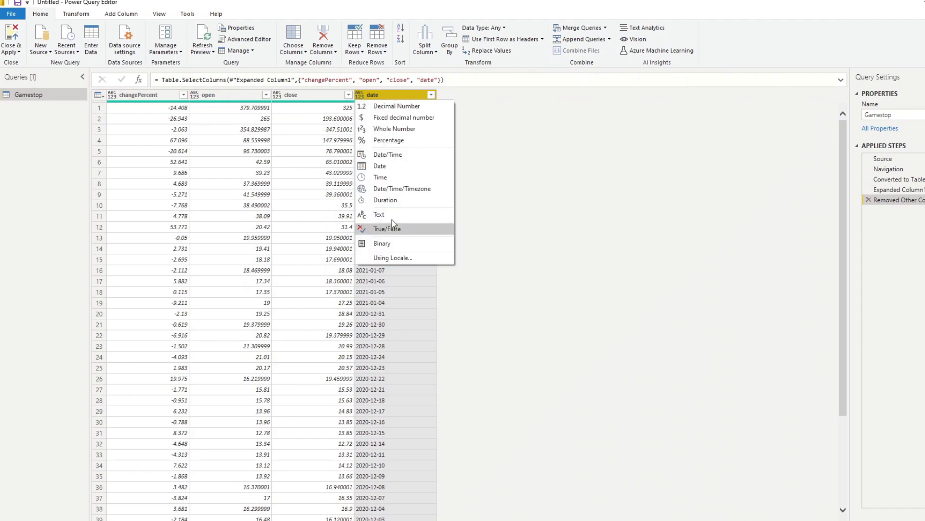
pyautogui.click(380, 166)
pyautogui.click(298, 95)
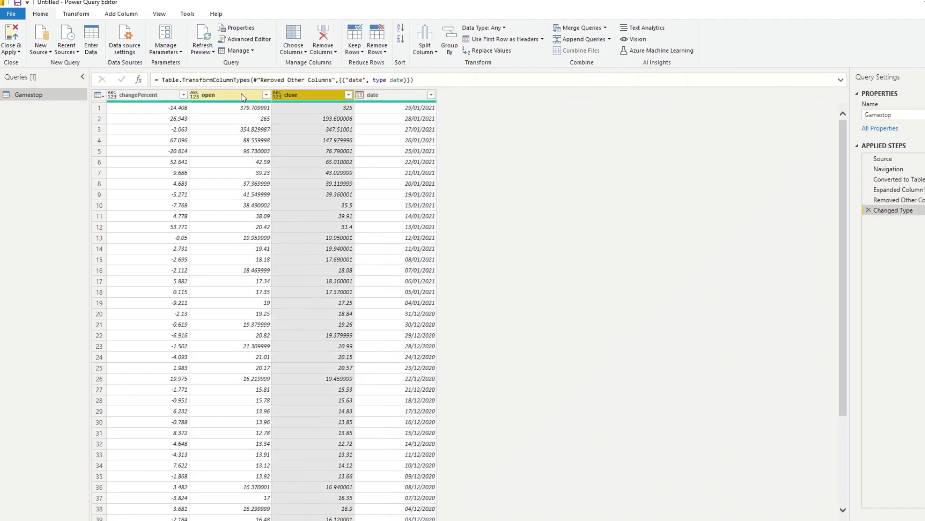
pyautogui.keyDown('ctrl'); pyautogui.click(198, 95); pyautogui.keyUp('ctrl')
pyautogui.click(483, 28)
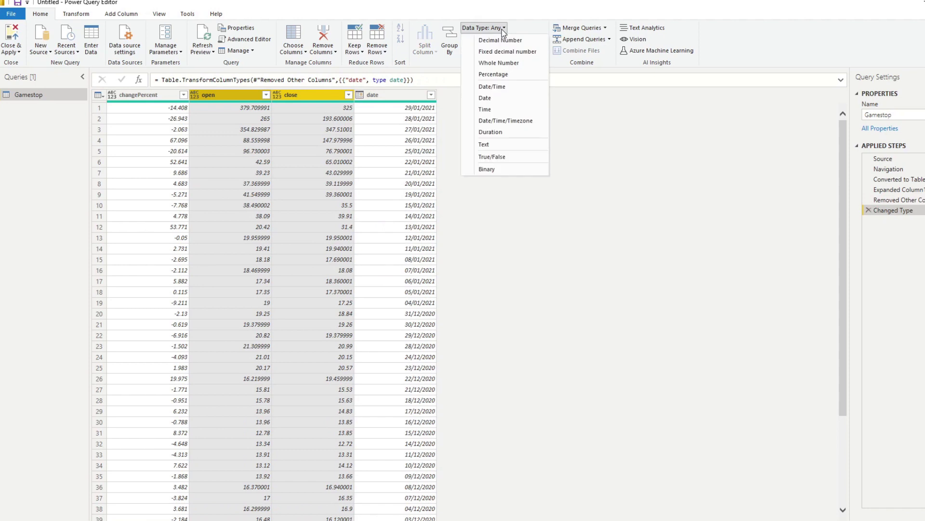
pyautogui.click(500, 41)
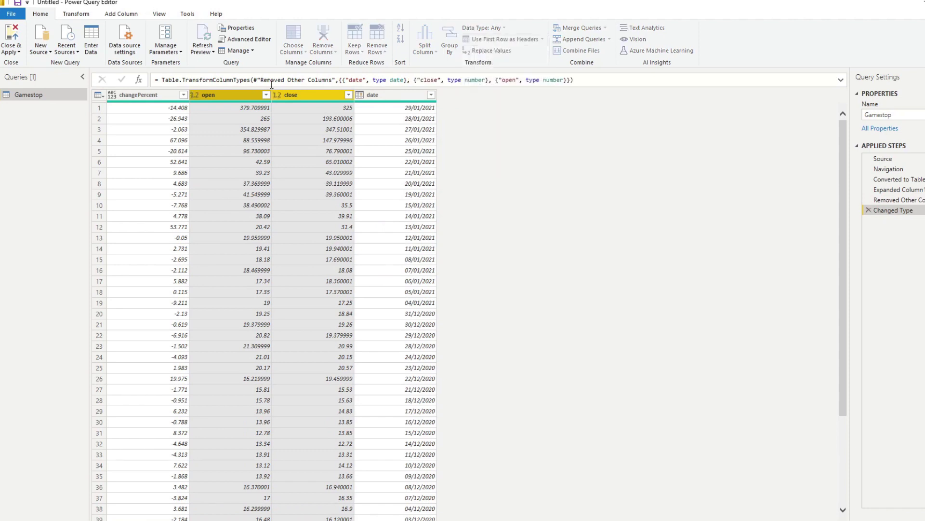
# Step: Set changePercent to Percentage and apply the query changes to the report
pyautogui.click(115, 96)
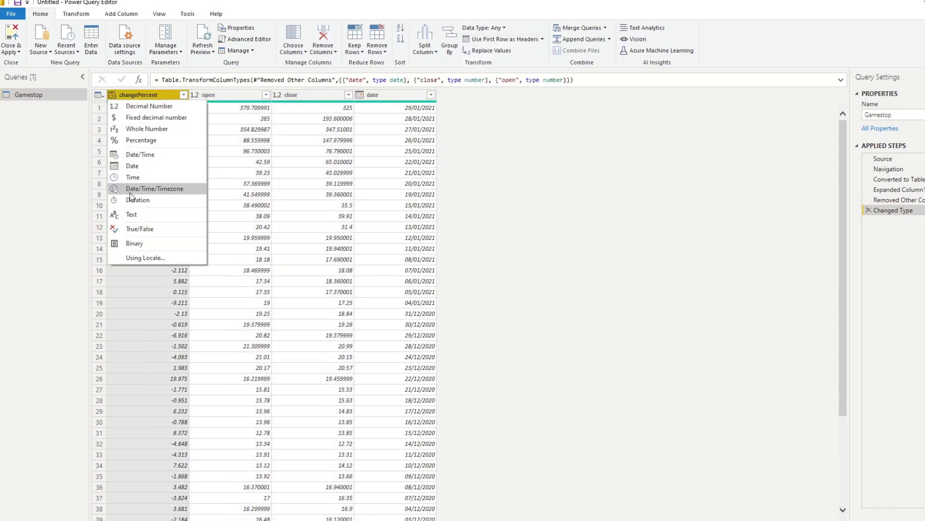
pyautogui.click(134, 140)
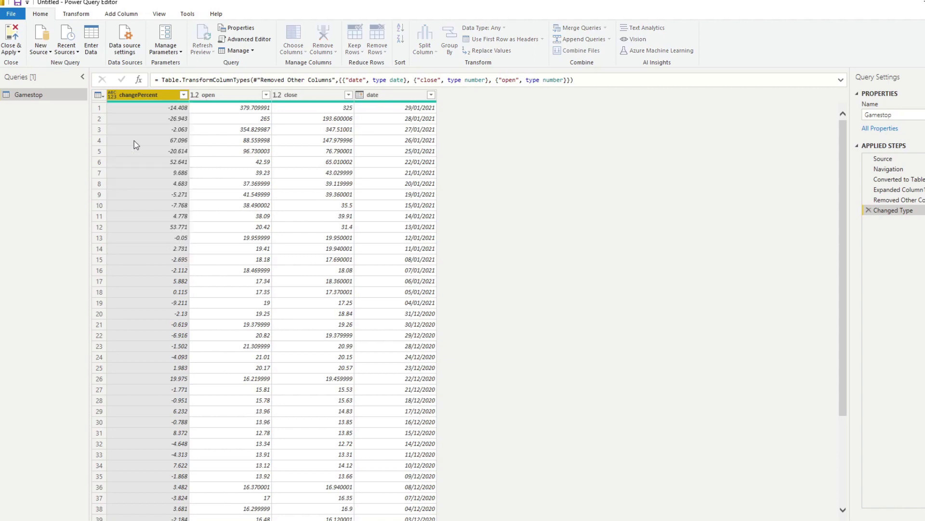
pyautogui.click(11, 33)
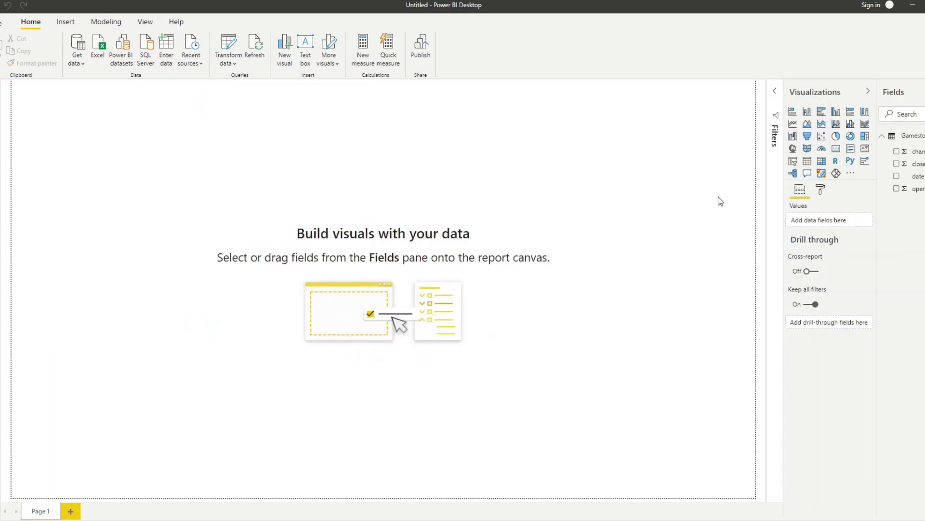
# Step: Add a page-filling line chart with date on the axis and close as values
pyautogui.click(793, 124)
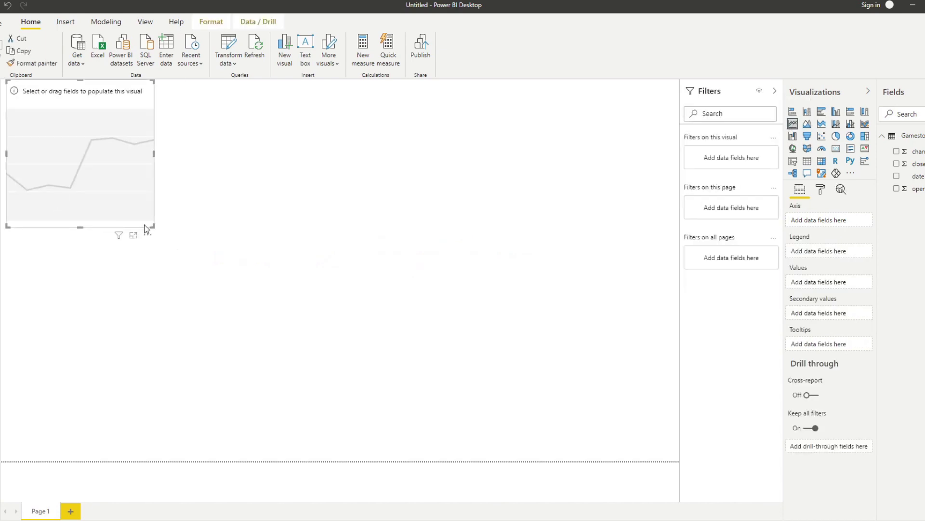
pyautogui.moveTo(153, 226); pyautogui.dragTo(762, 492)
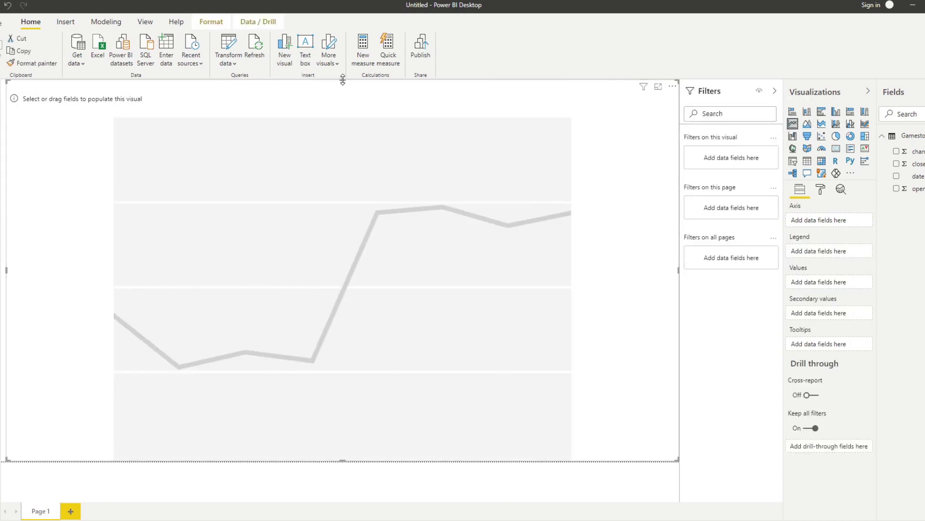
pyautogui.moveTo(343, 89); pyautogui.dragTo(342, 162)
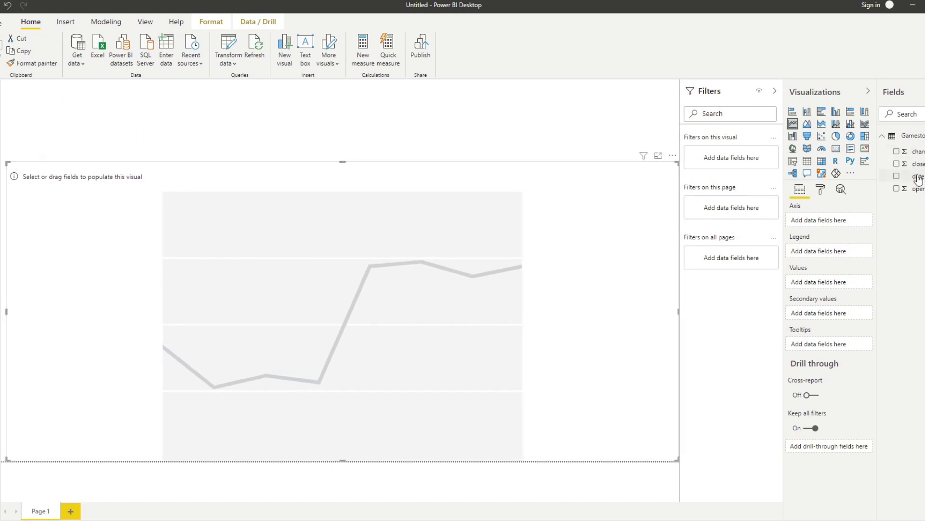
pyautogui.moveTo(917, 176); pyautogui.dragTo(828, 220)
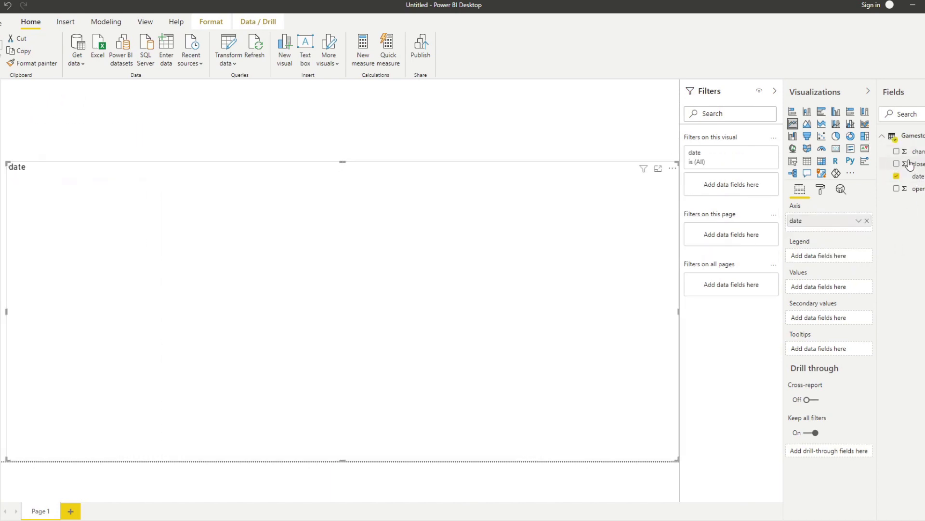
pyautogui.moveTo(921, 161); pyautogui.dragTo(839, 290)
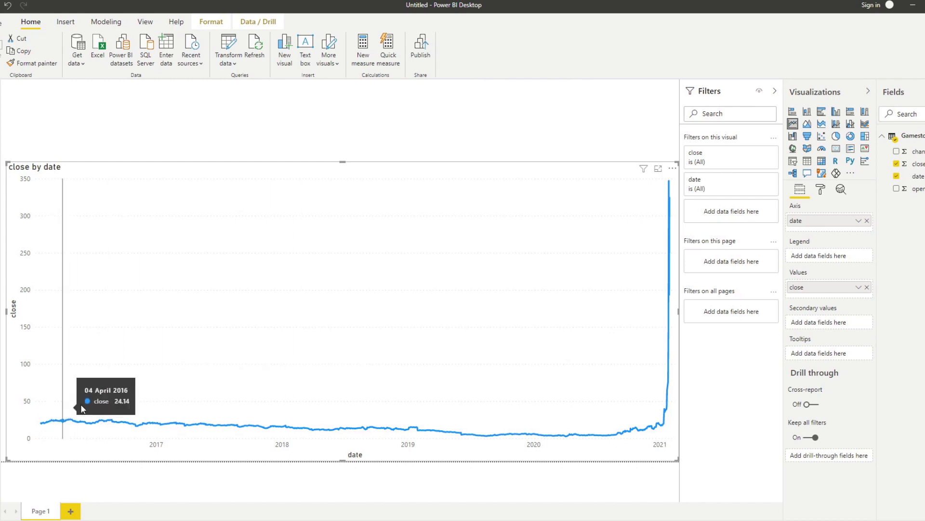
# Step: Add a strip-shaped date range slicer above the chart, starting at 09/07/2020
pyautogui.click(489, 131)
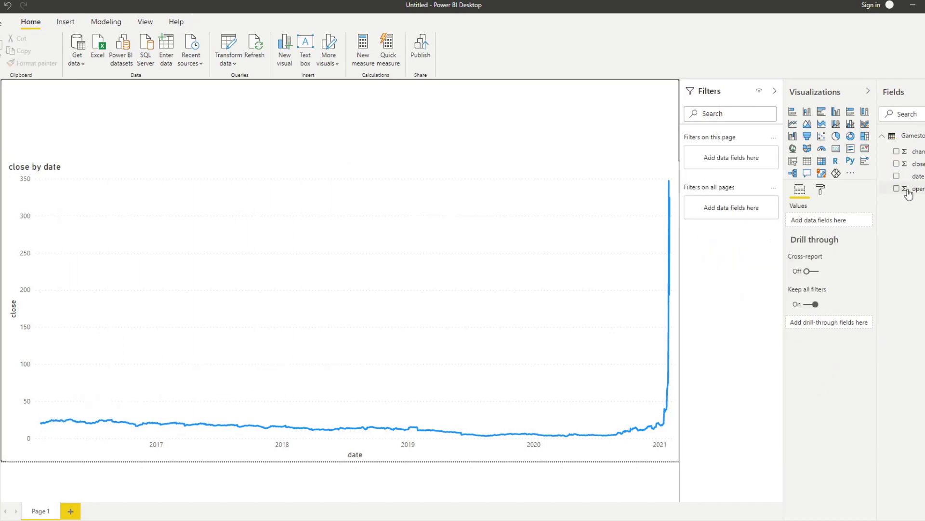
pyautogui.moveTo(918, 177); pyautogui.dragTo(470, 117)
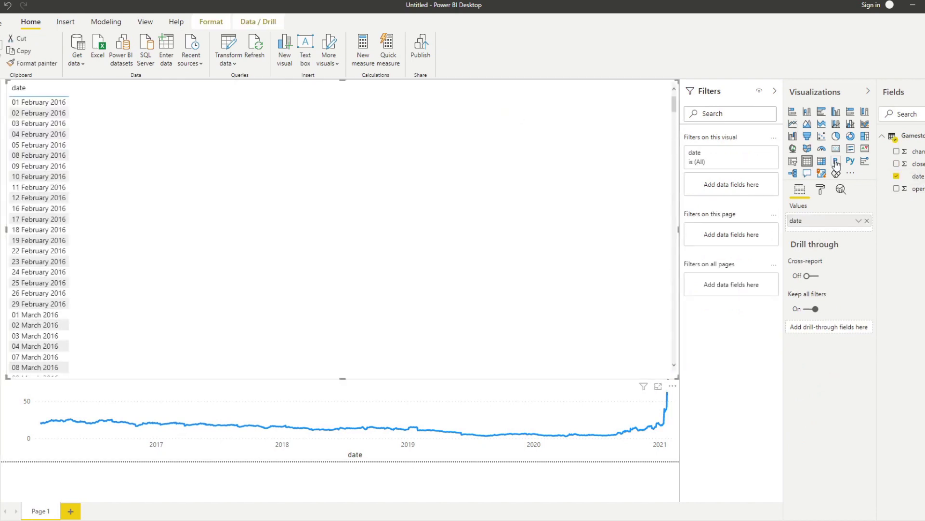
pyautogui.click(793, 162)
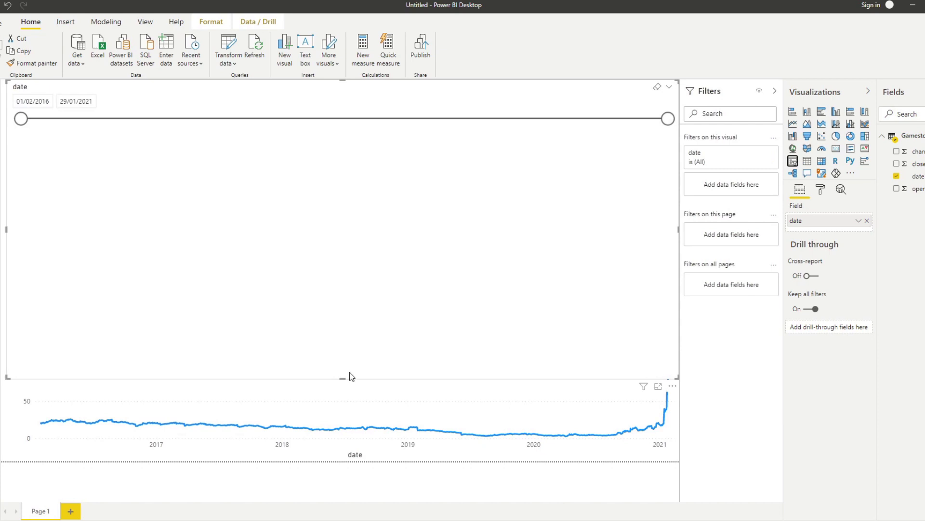
pyautogui.moveTo(342, 376); pyautogui.dragTo(419, 145)
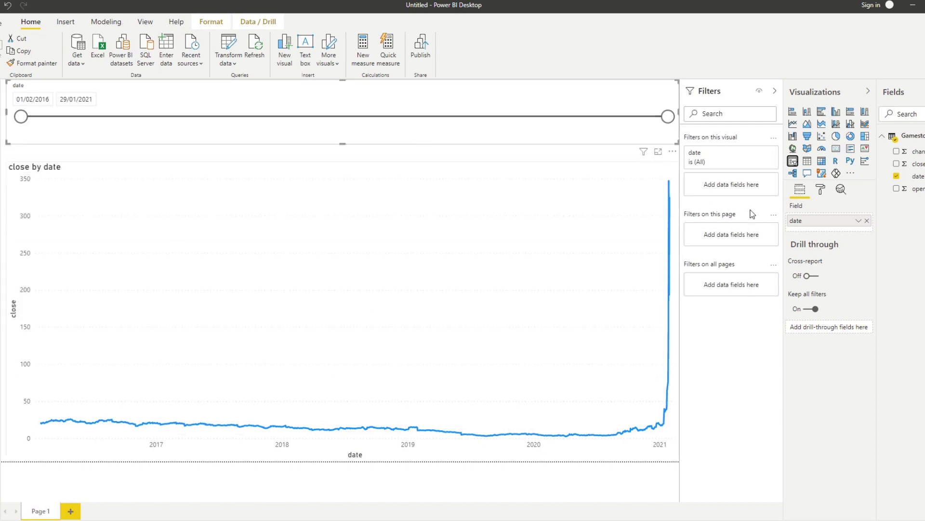
pyautogui.moveTo(21, 116); pyautogui.dragTo(600, 121)
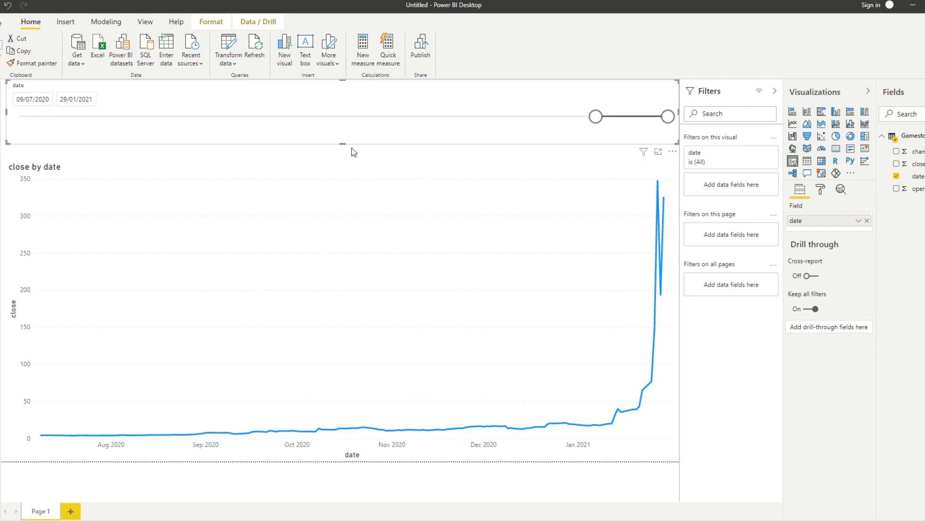
pyautogui.moveTo(344, 141); pyautogui.dragTo(344, 135)
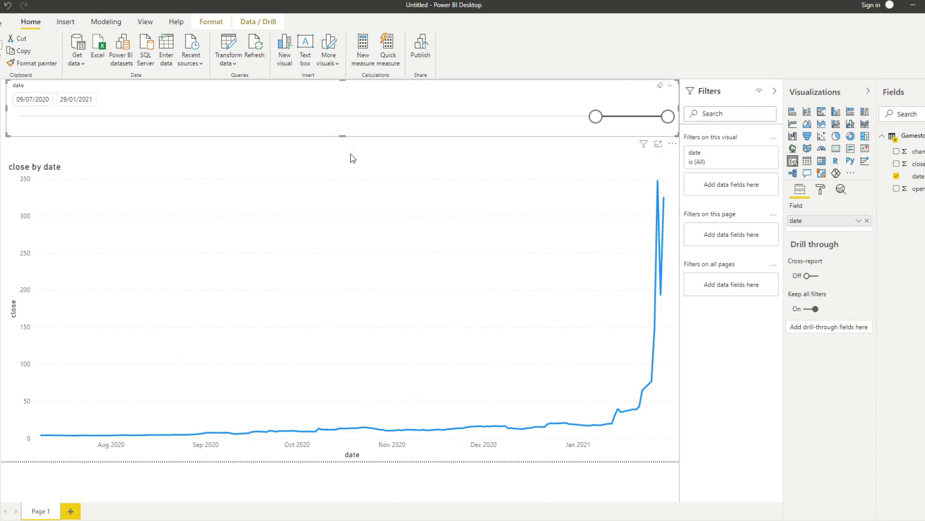
pyautogui.click(311, 167)
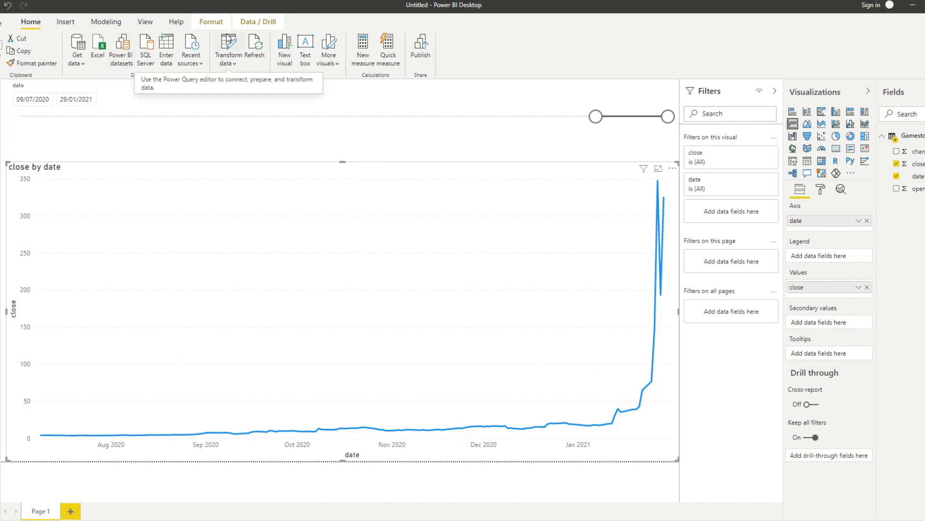
# Step: Edit the Gamestop query's Source URL, replacing ticker GME with AAPL
pyautogui.click(227, 43)
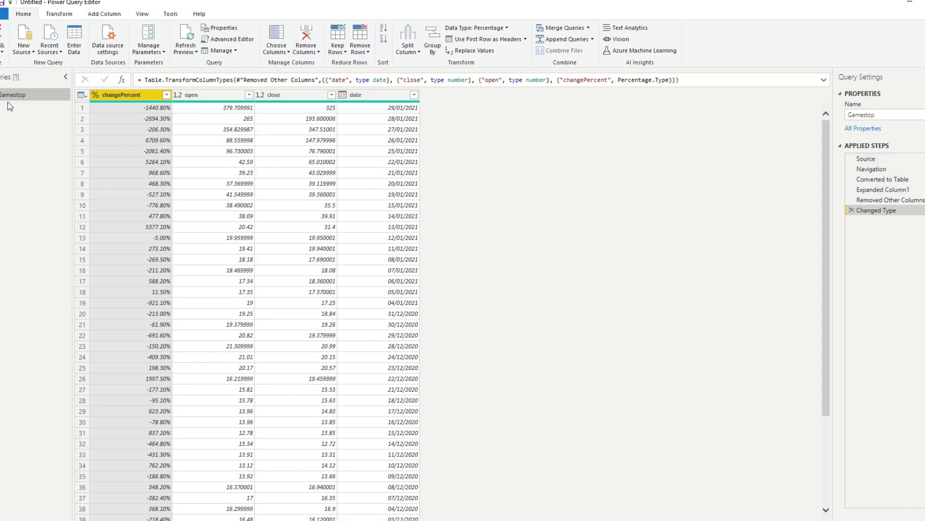
pyautogui.click(875, 159)
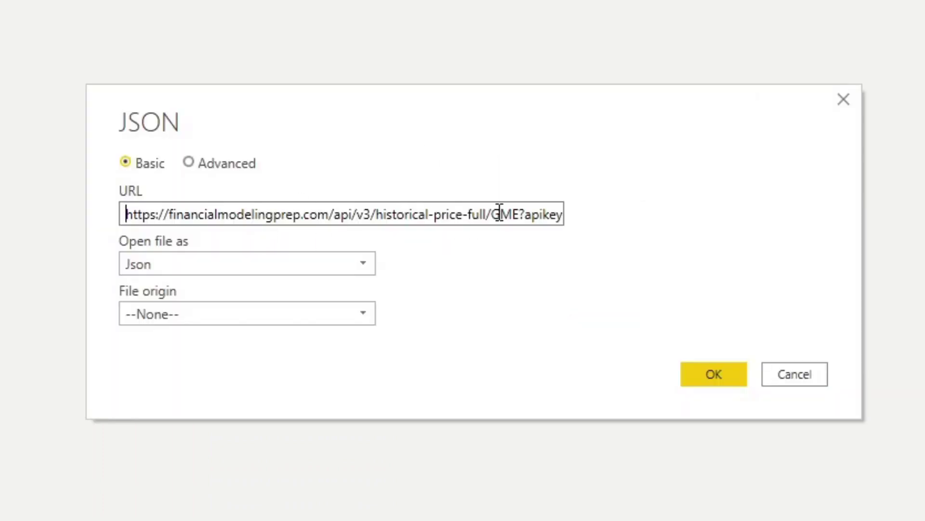
pyautogui.doubleClick(490, 246)
pyautogui.write('AA')
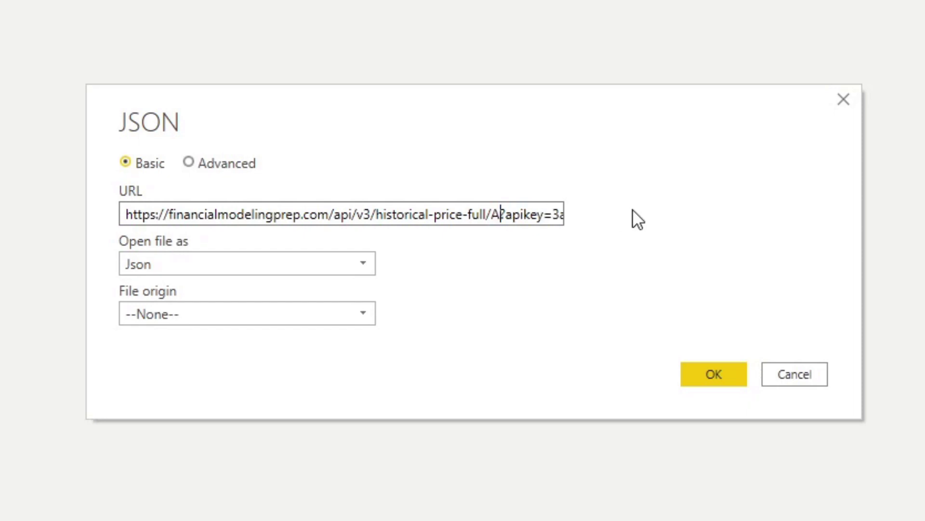
pyautogui.write('PL')
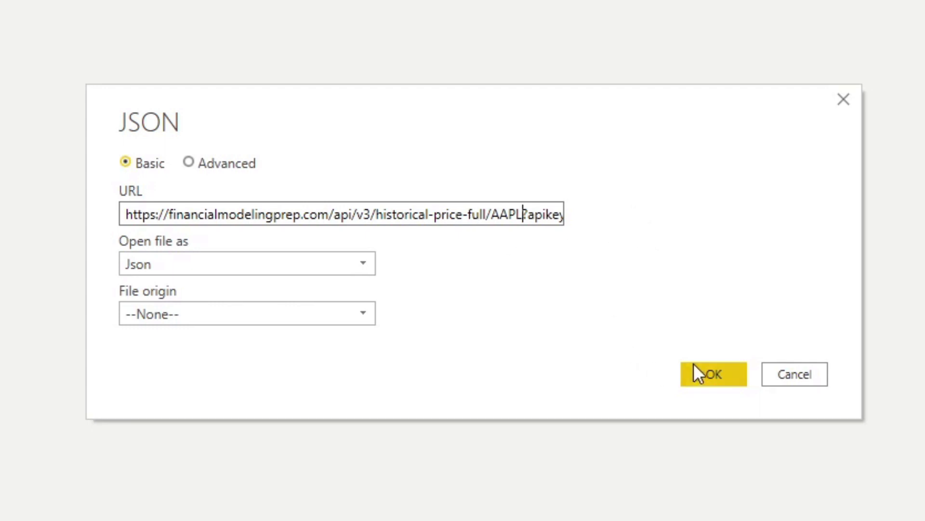
pyautogui.click(700, 374)
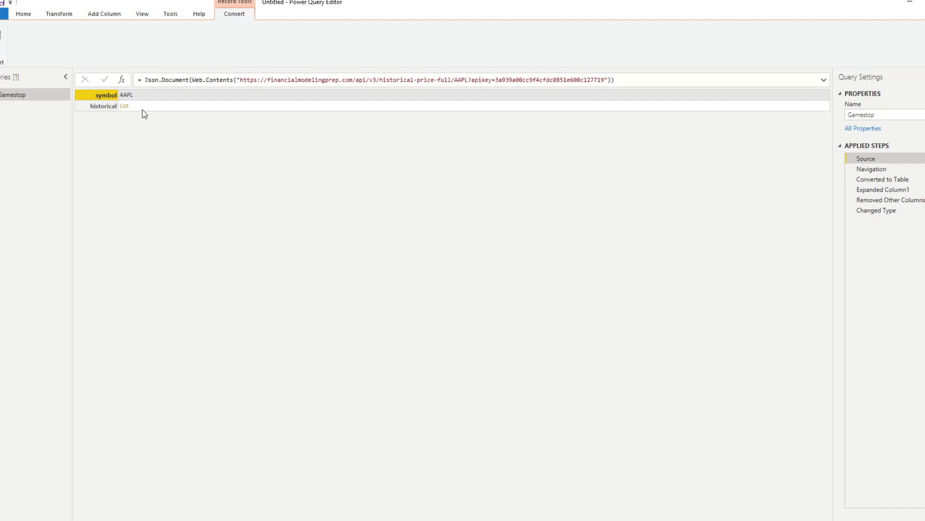
# Step: Reselect the final Changed Type step and refresh the report so the chart plots AAPL closes (~93–143)
pyautogui.click(886, 212)
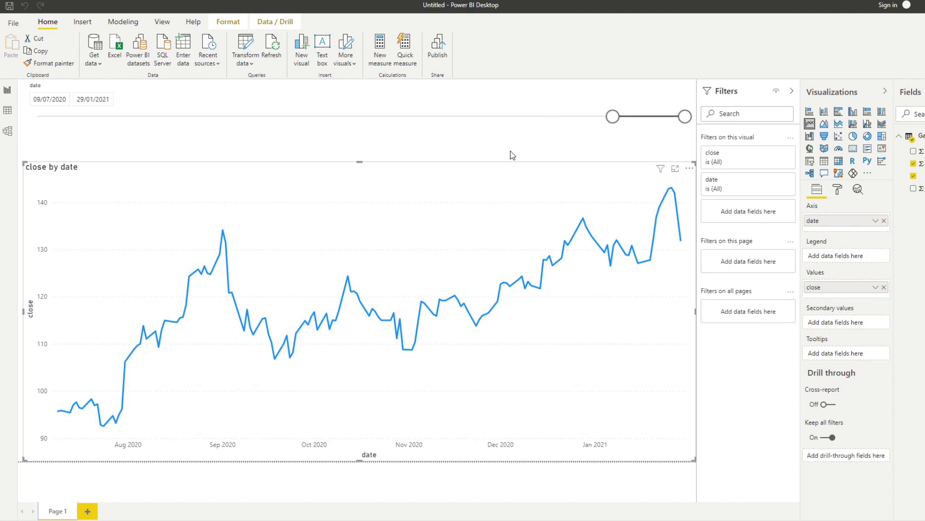
pyautogui.moveTo(685, 244)
pyautogui.click(275, 53)
# Step: Return to the Financial Modeling Prep API docs in Chrome and view the Pricing page
pyautogui.click(63, 487)
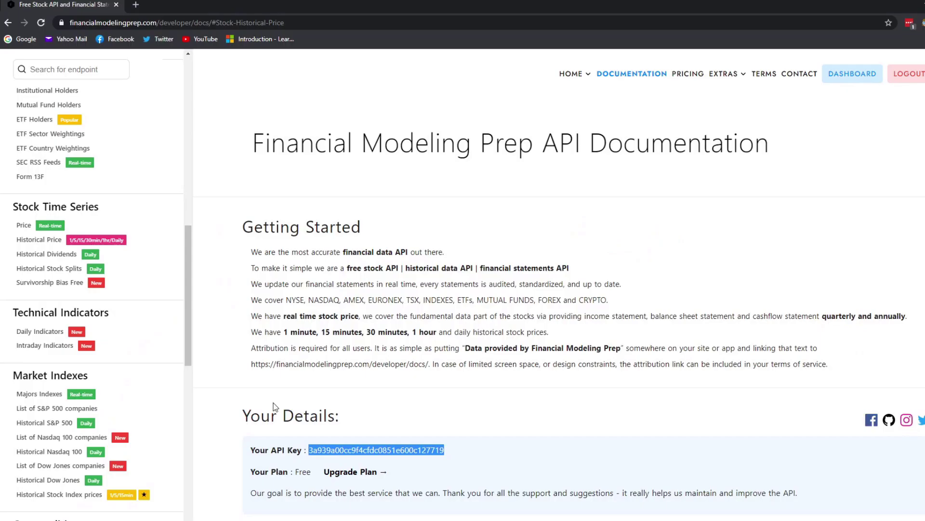
pyautogui.click(689, 75)
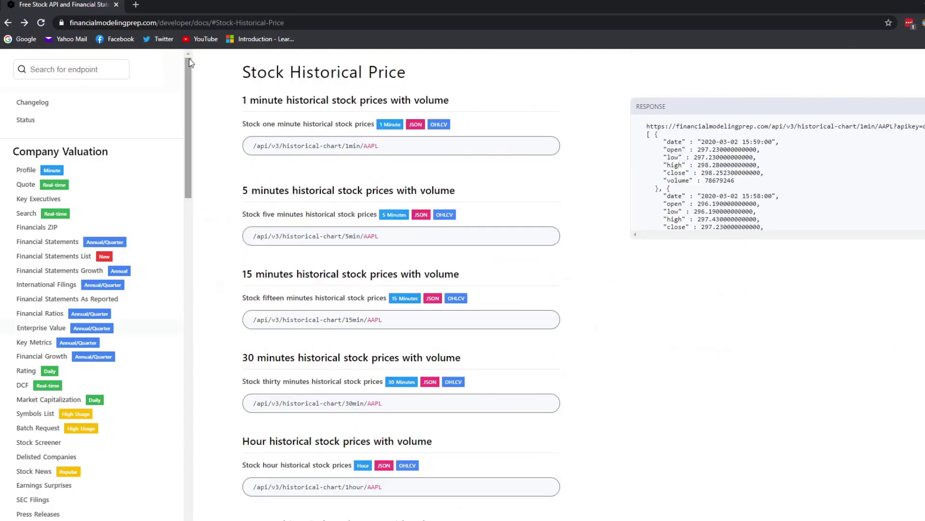
pyautogui.scroll(2, 239, 195)
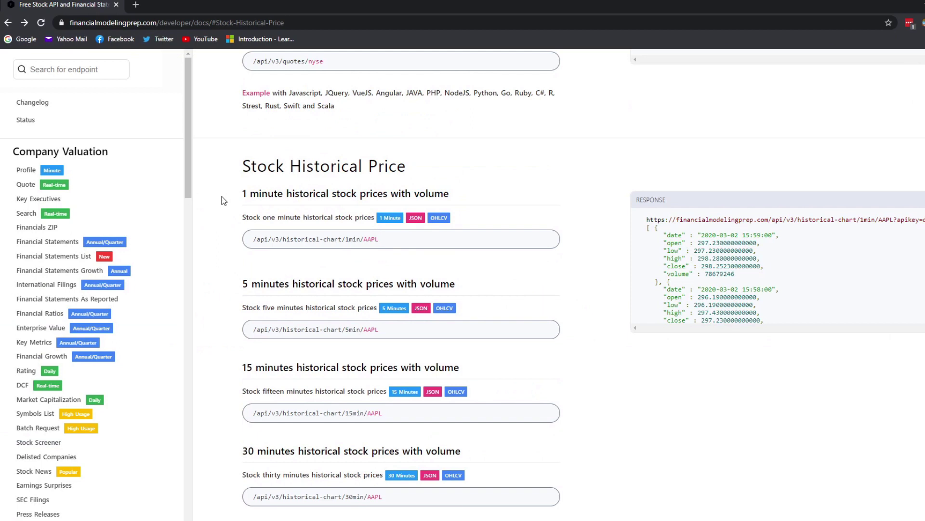
pyautogui.scroll(-5, 221, 201)
pyautogui.scroll(-3, 221, 201)
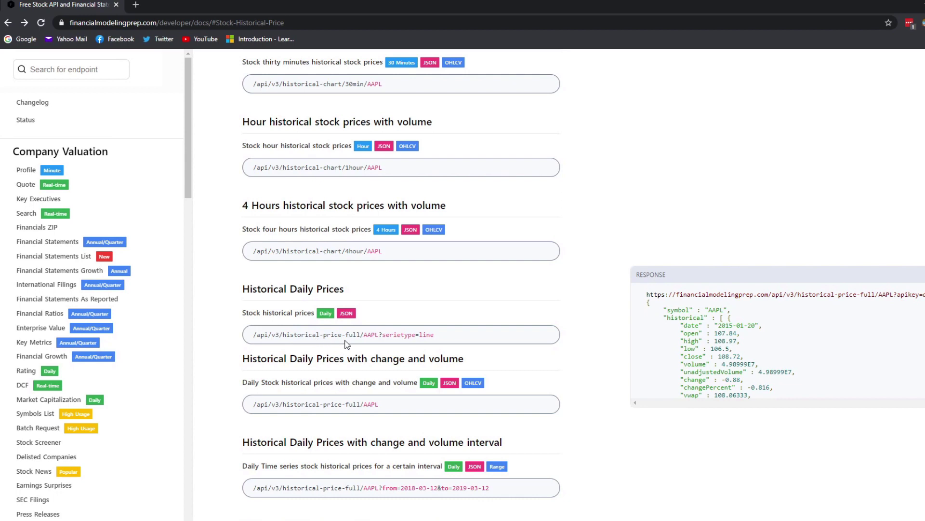
pyautogui.scroll(5, 345, 344)
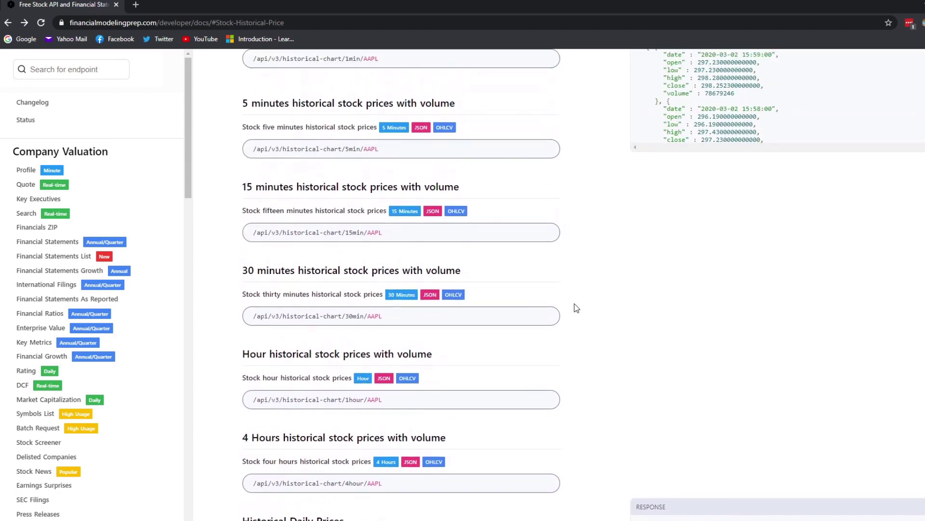
pyautogui.scroll(3, 576, 307)
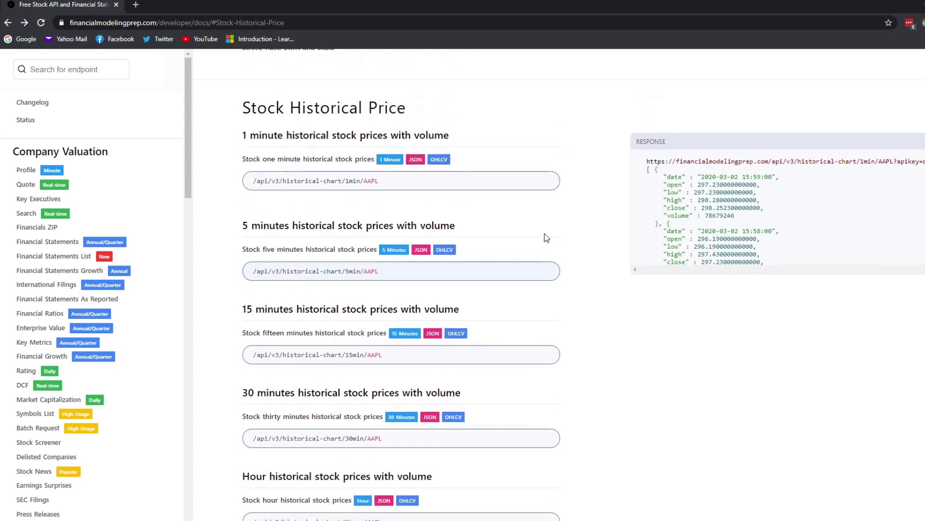